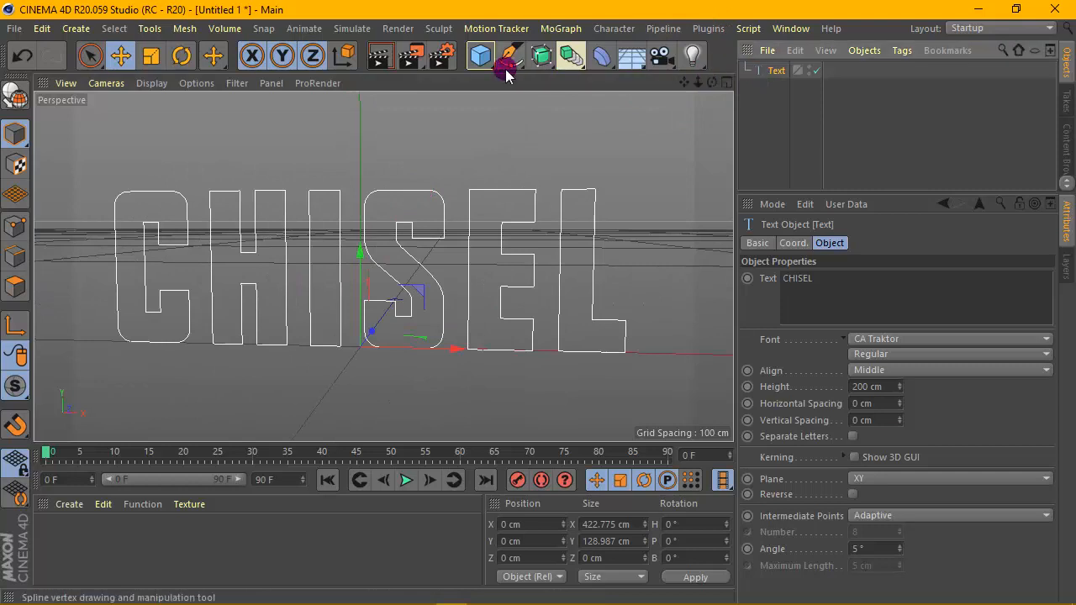
Add an Extrude generator and nest the CHISEL text spline under it to give the letters depth.
left_click(541, 56)
left_click(739, 80)
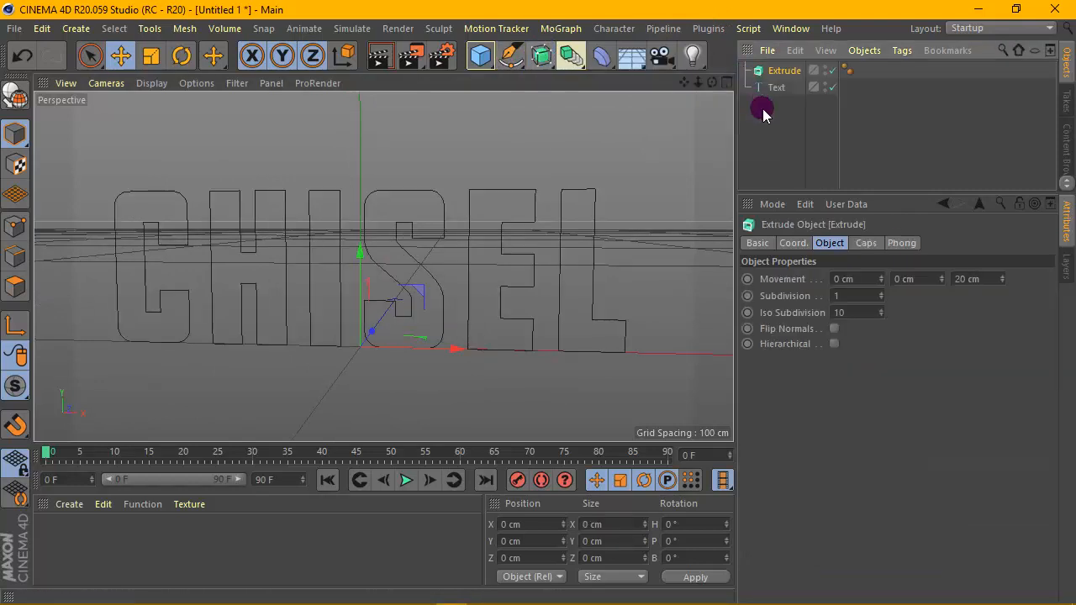
left_click_drag(779, 76, 780, 77)
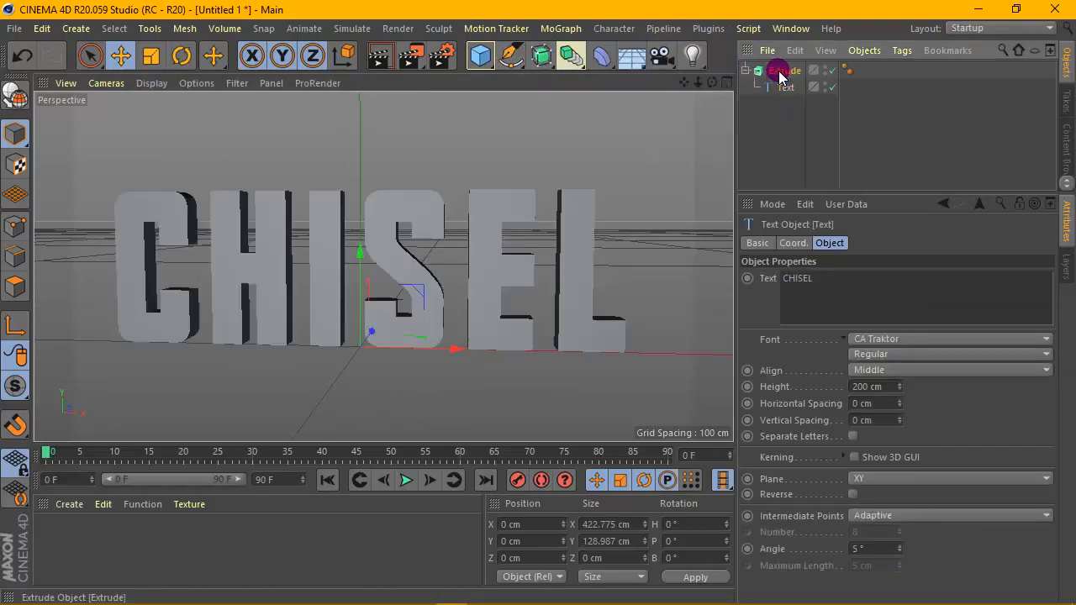
left_click(779, 73)
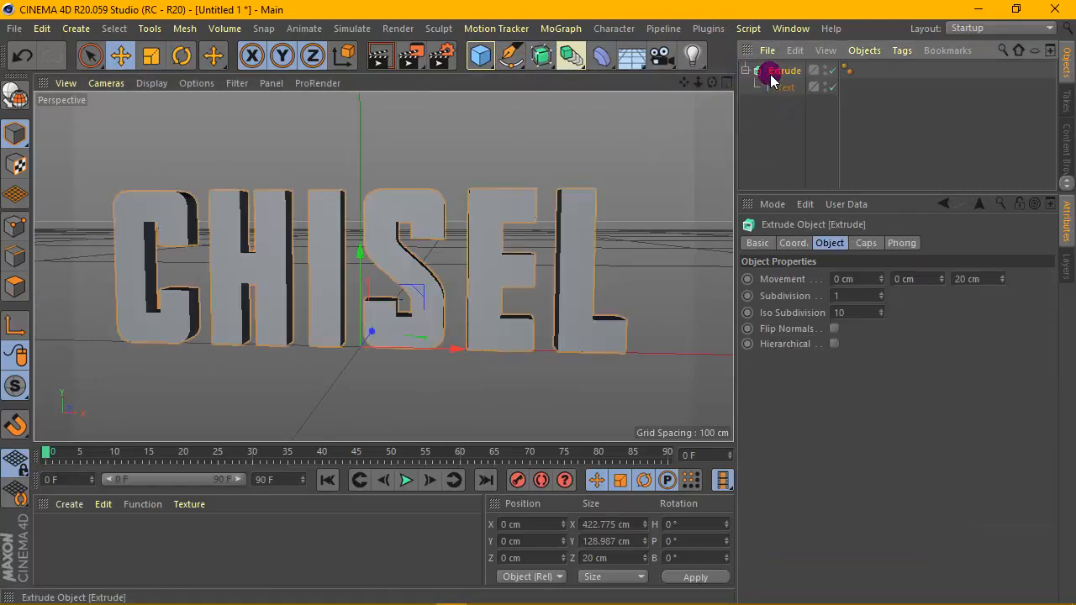
Set the Extrude's start cap to Fillet Cap and its end cap to Fillet.
left_click(864, 243)
left_click(921, 281)
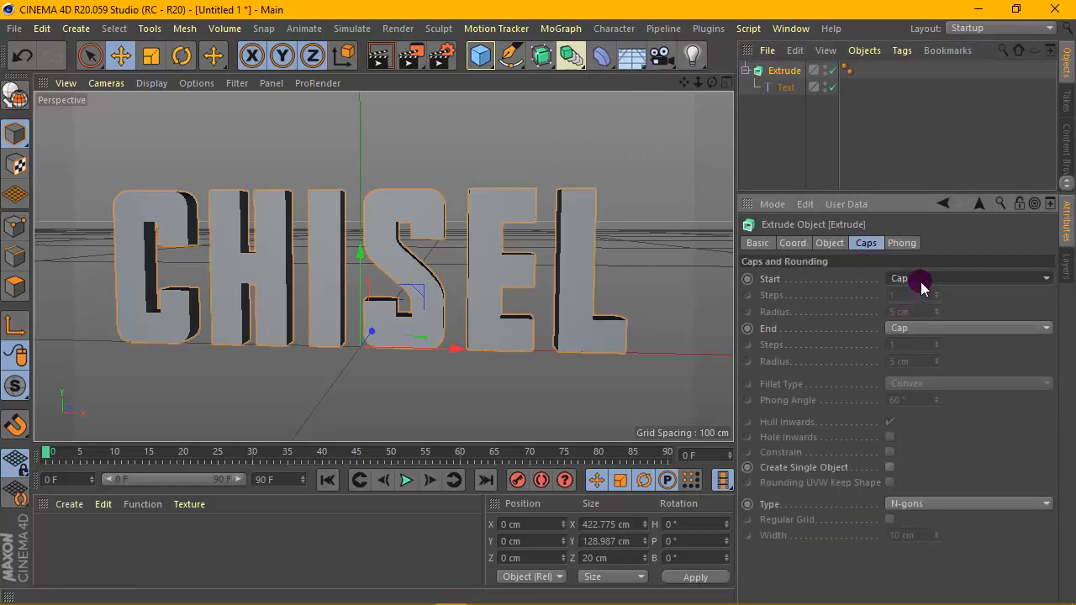
left_click(920, 296)
left_click(918, 281)
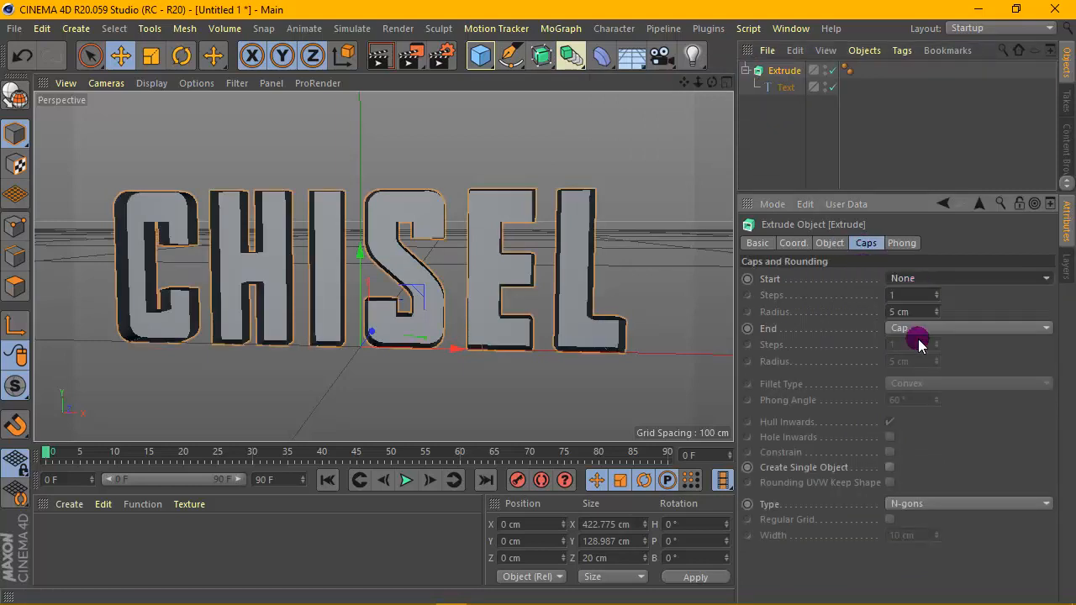
left_click(920, 346)
left_click(924, 329)
left_click(925, 379)
Set both the start and end fillets of the Extrude to 3 steps.
left_click(935, 292)
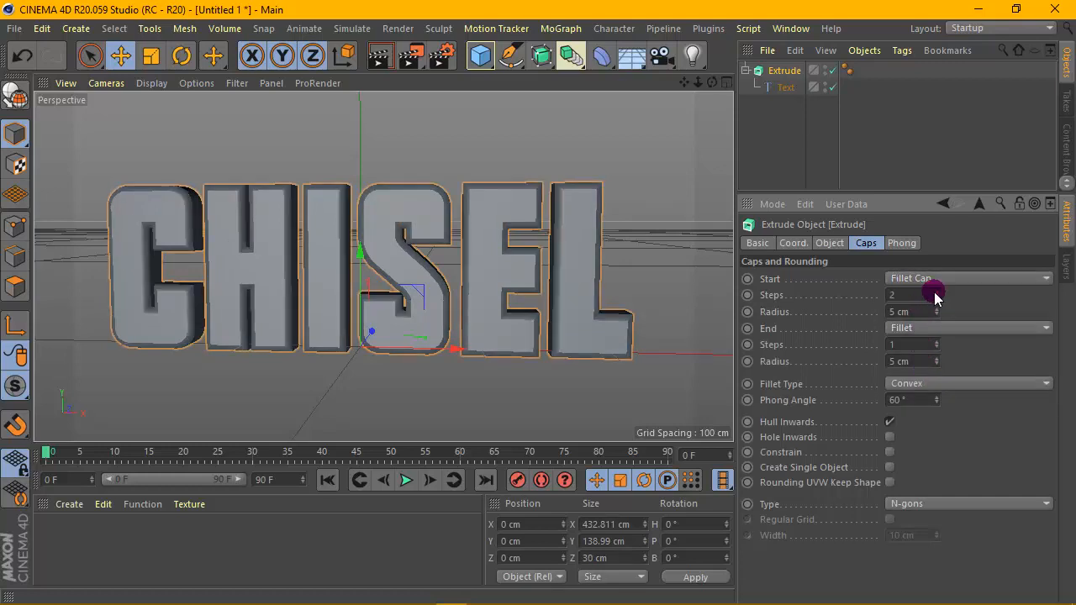
left_click(935, 293)
left_click(935, 292)
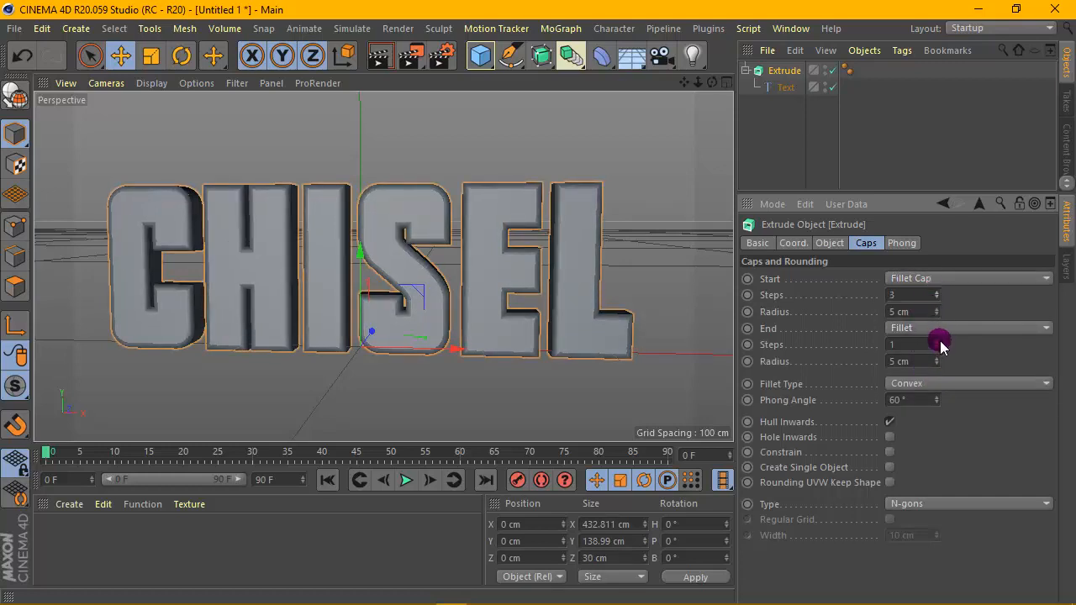
Set the start and end fillet radii of the Extrude to 0.5 cm.
left_click(892, 313)
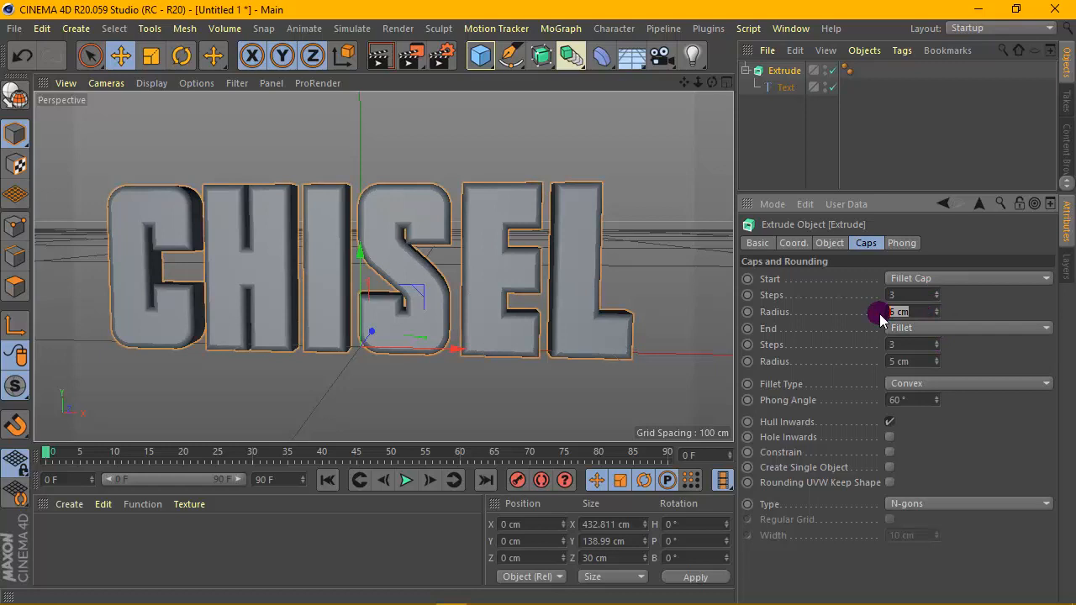
type("0.5")
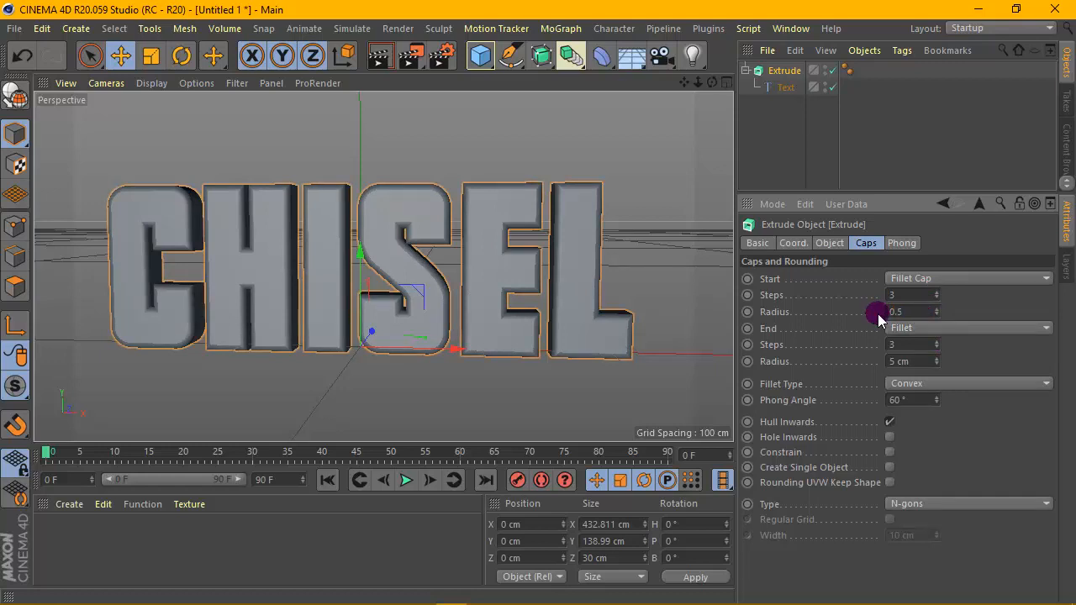
left_click(913, 361)
type("0")
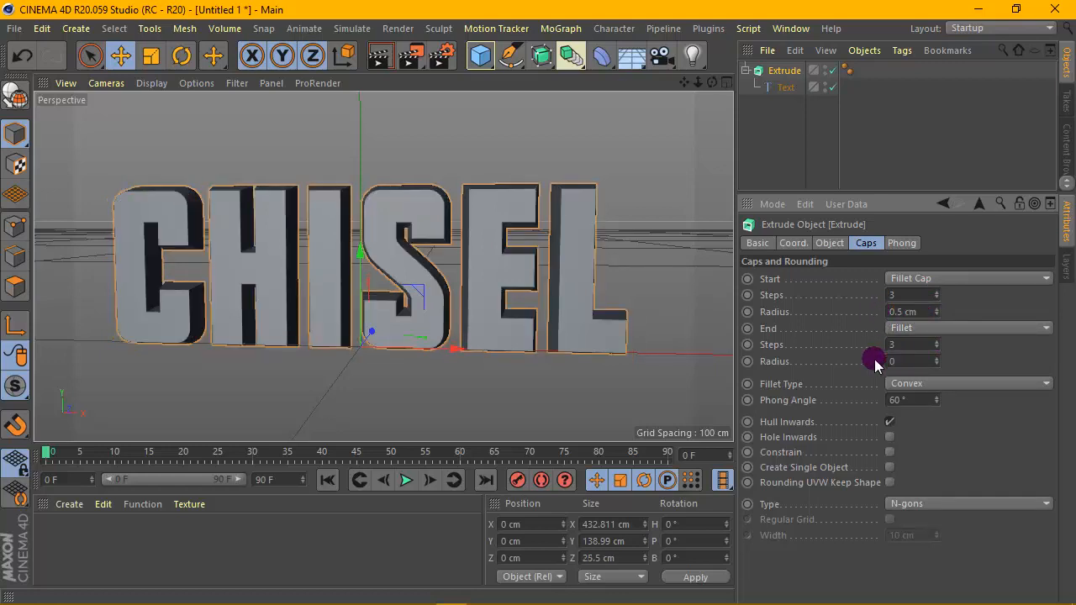
type(".5")
key("Return")
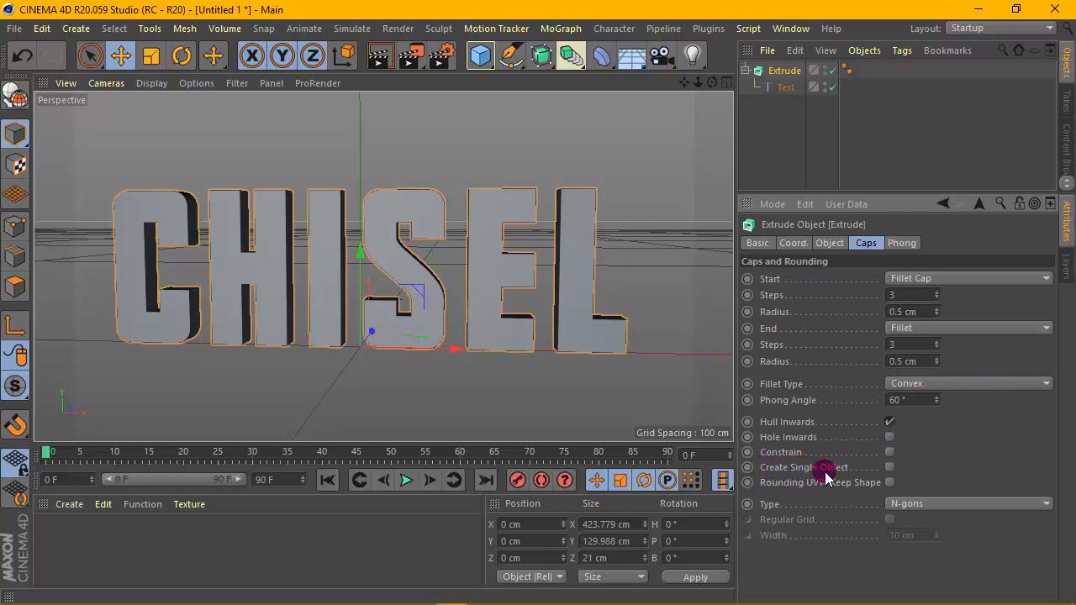
Enable Create Single Object on the Extrude's caps and render a close-up preview of the letters.
left_click(889, 467)
scroll(518, 297, "up", 5)
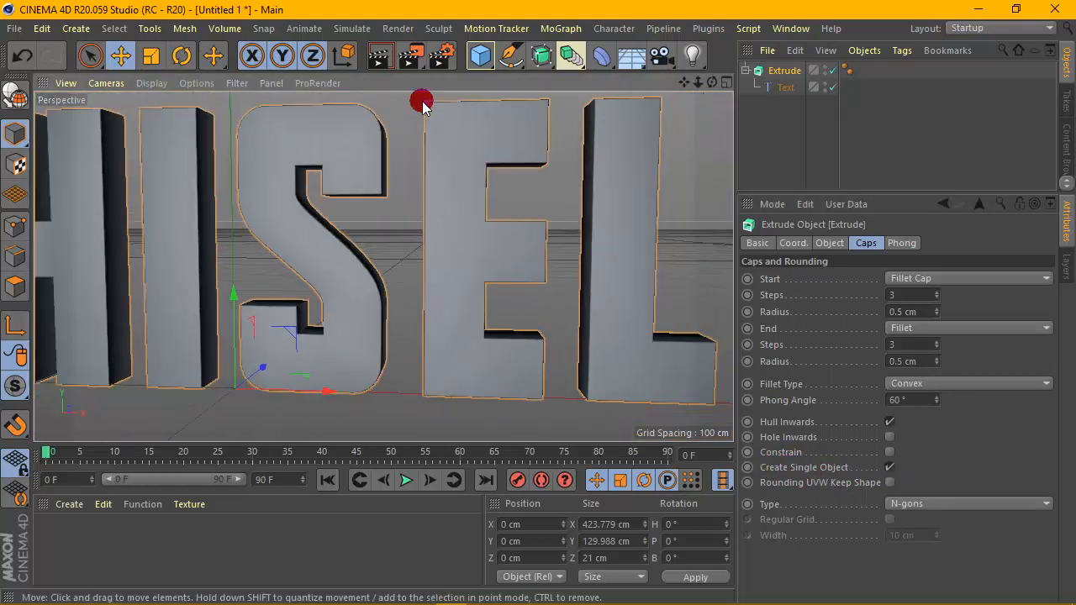
left_click(378, 56)
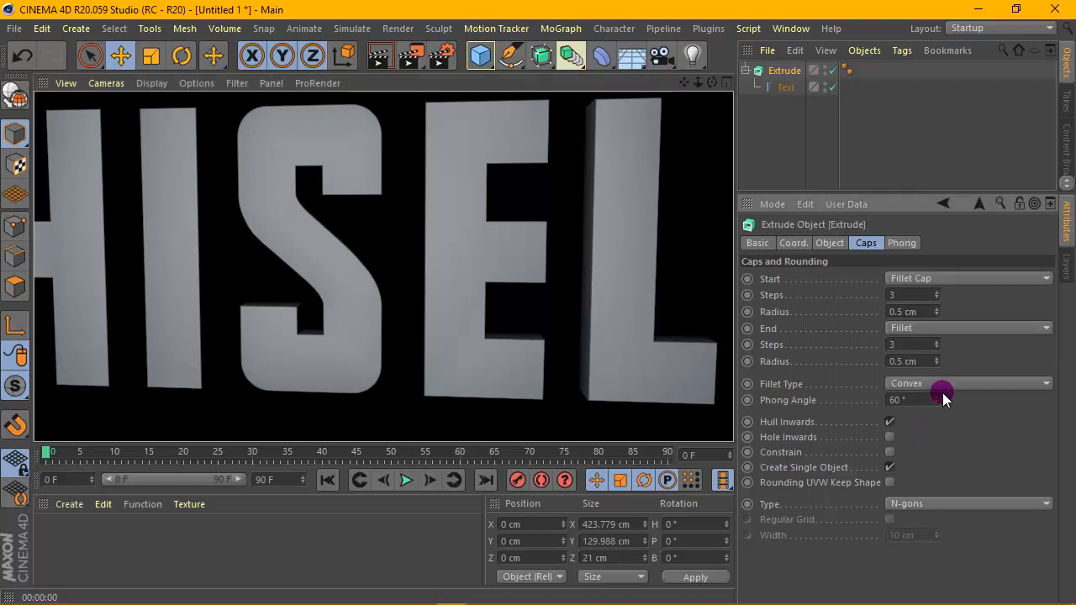
Set the Extrude's cap type to Quadrangles with a Regular Grid 1 cm wide.
left_click(963, 387)
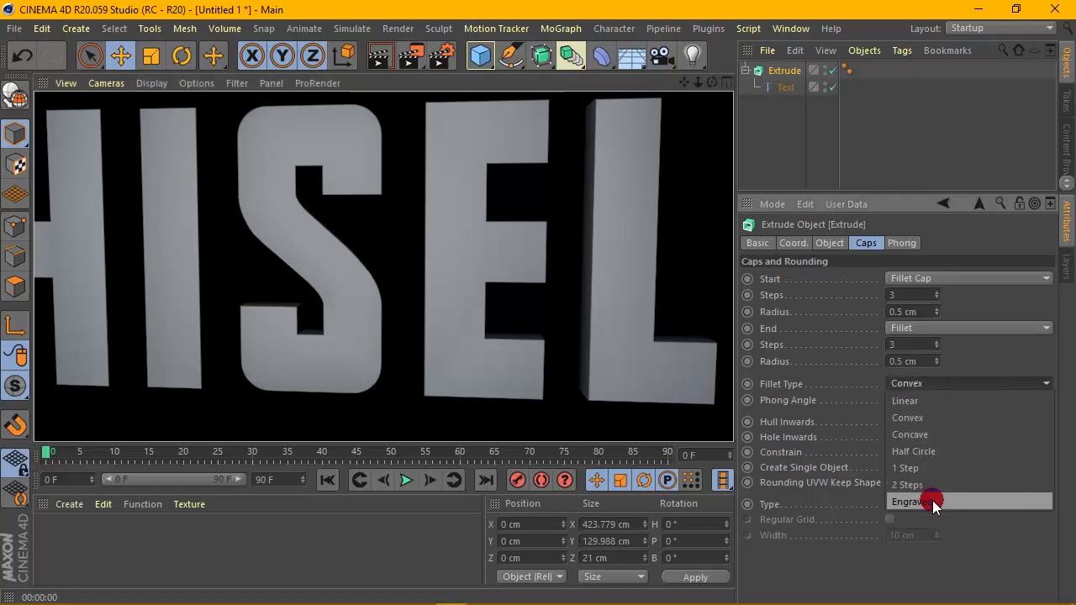
left_click(864, 405)
left_click(914, 504)
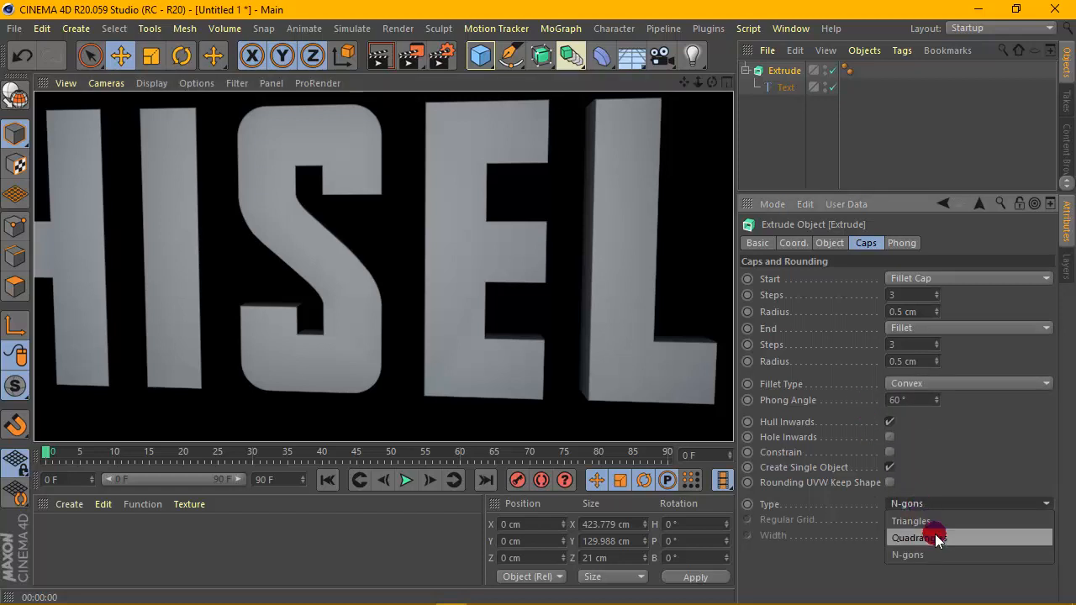
left_click(929, 536)
left_click(889, 519)
left_click(904, 535)
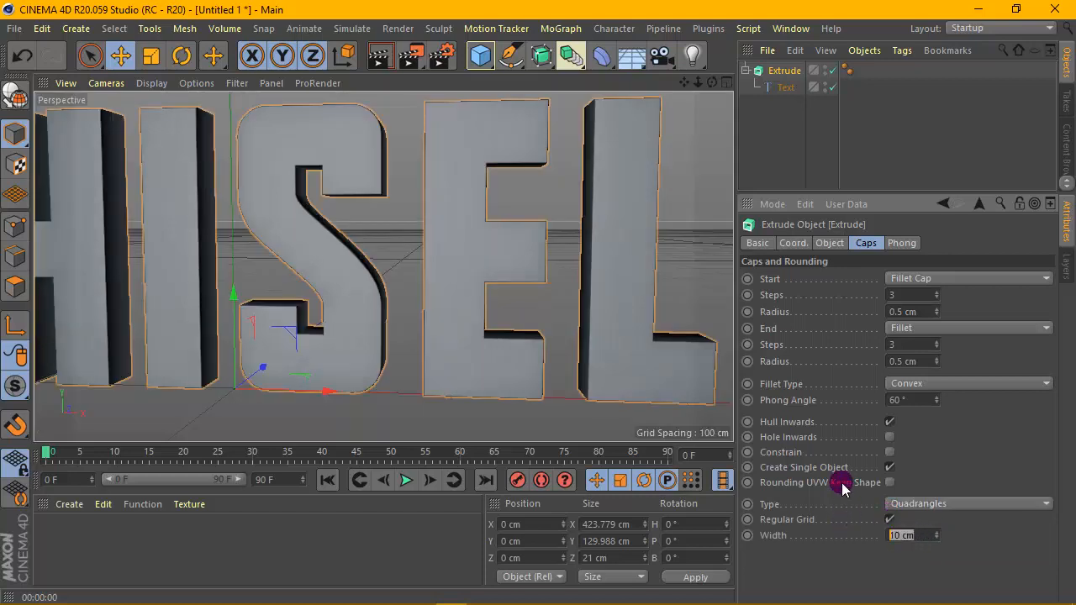
left_click(1006, 538)
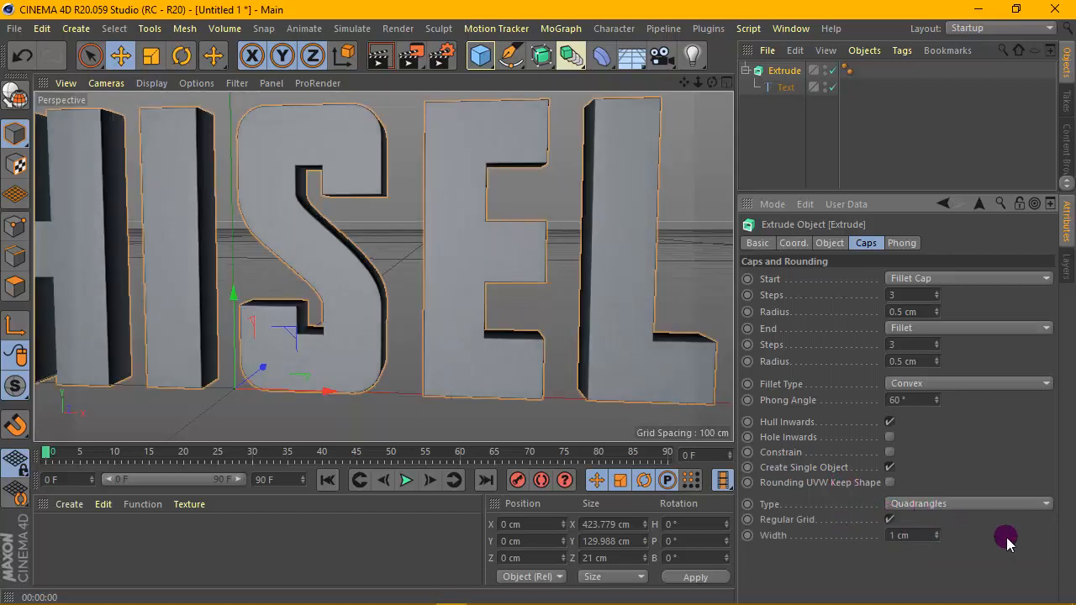
Create a Null, nest the Extrude inside it, and rename the Null as TEXT.
scroll(479, 146, "down", 3)
scroll(478, 146, "up", 2)
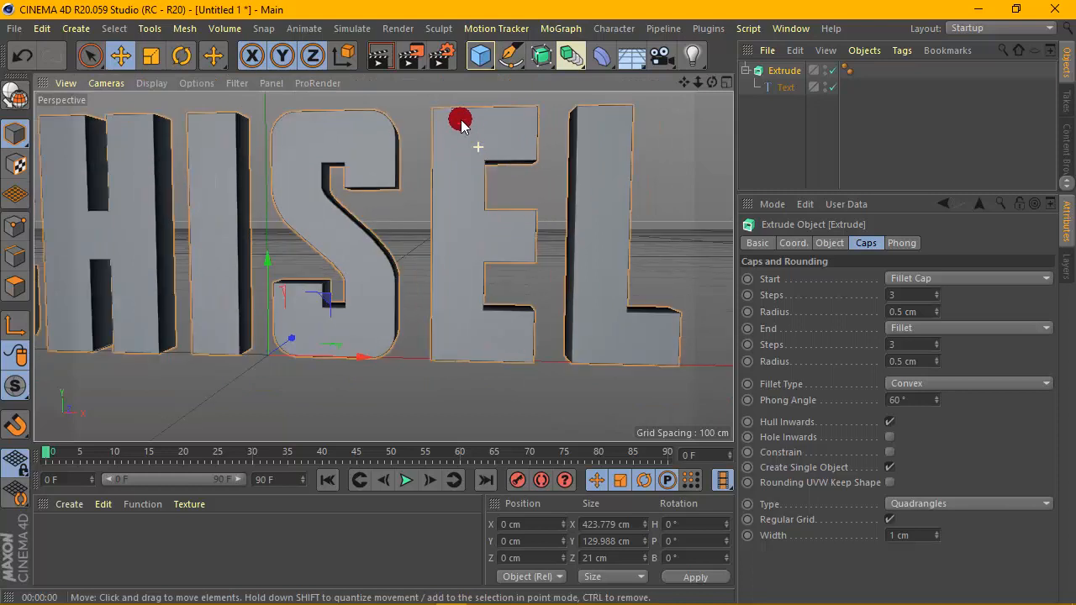
left_click(483, 54)
left_click(512, 87)
left_click_drag(789, 147, 775, 73)
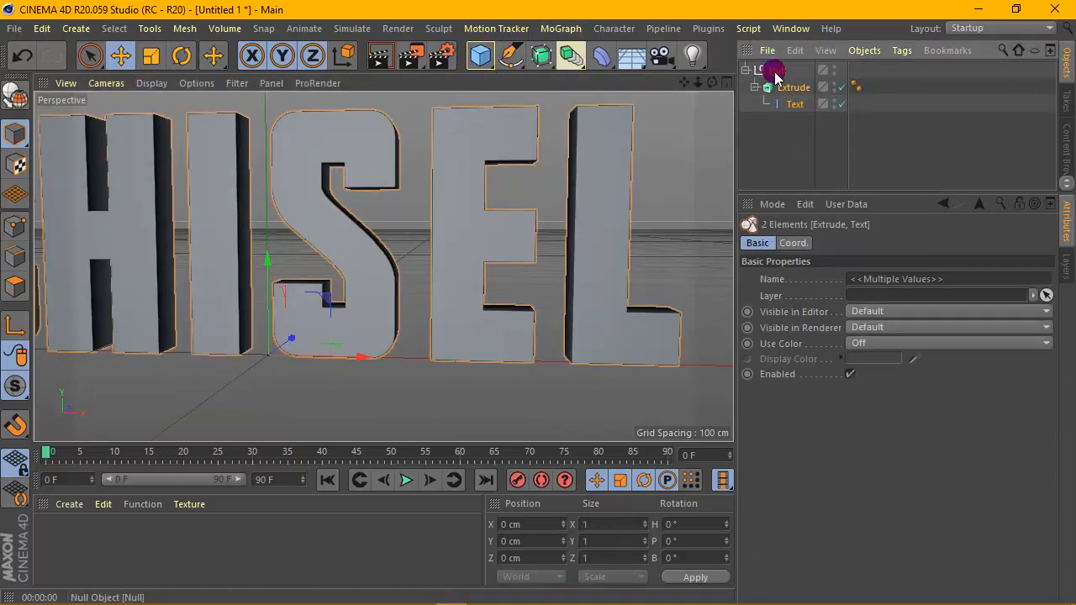
left_click(781, 70)
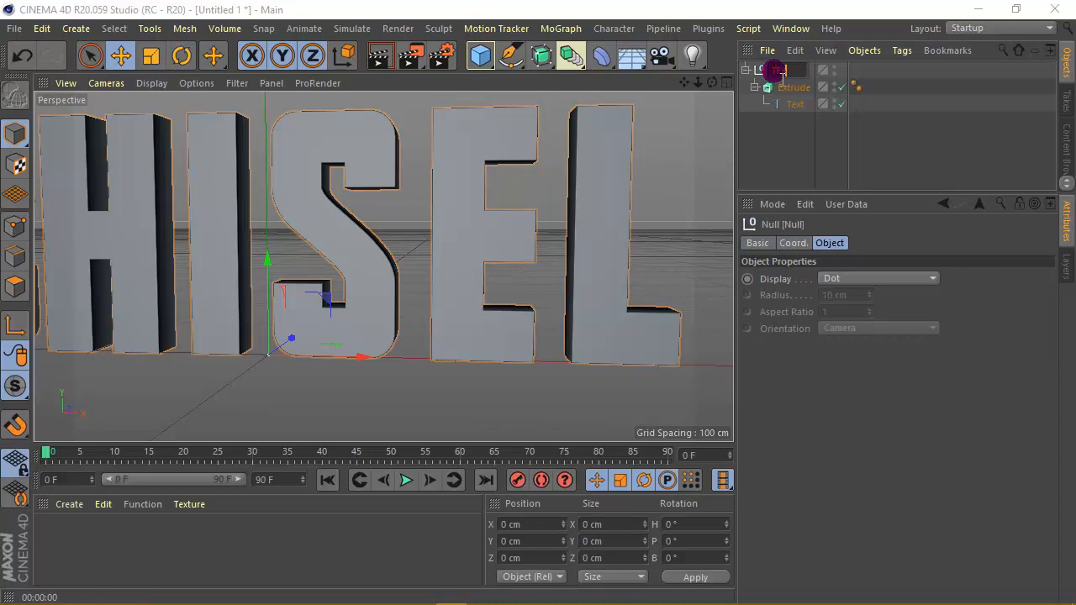
key("Return")
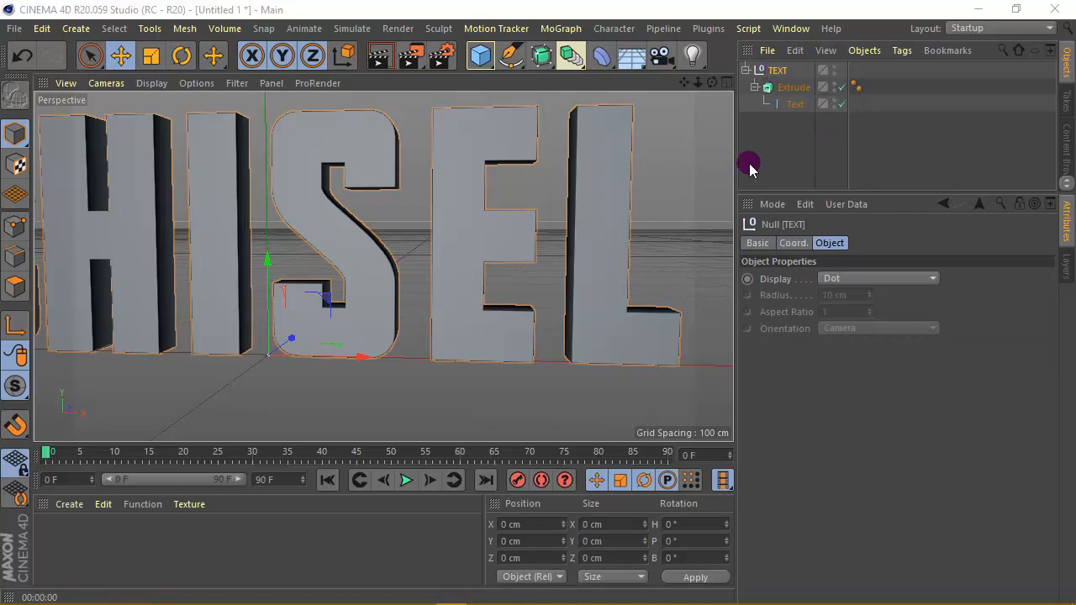
Add a Plain effector and nest it under the TEXT null, above the Extrude.
scroll(551, 203, "down", 2)
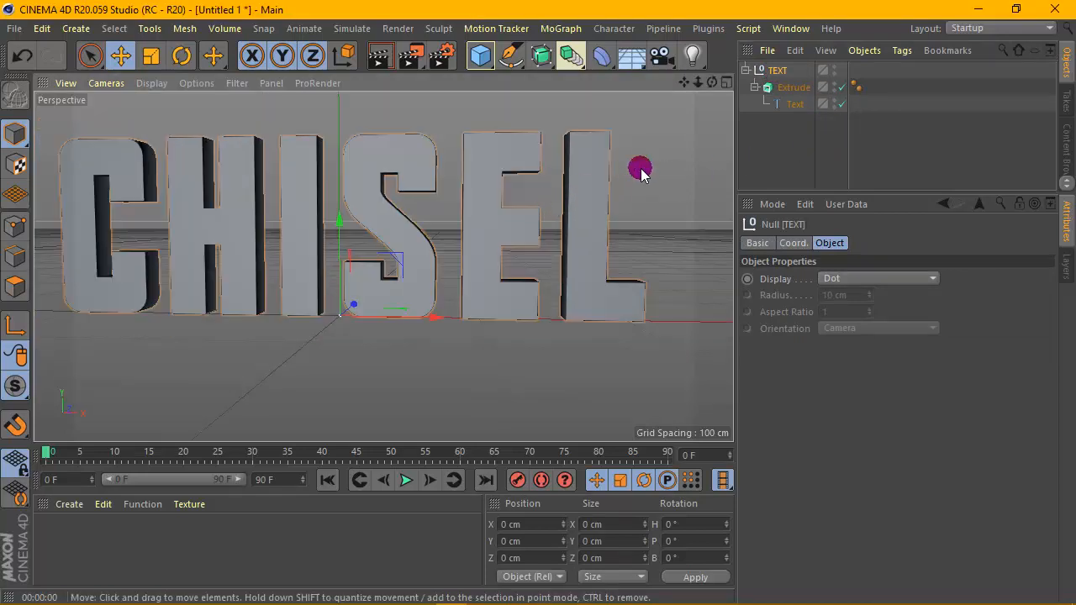
scroll(627, 176, "up", 1)
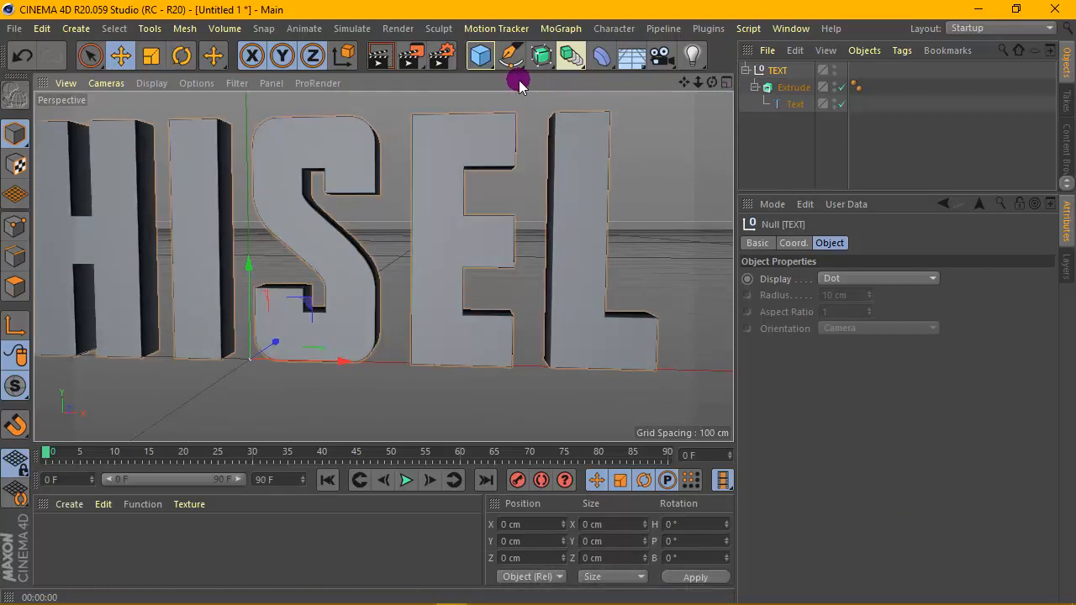
left_click(400, 32)
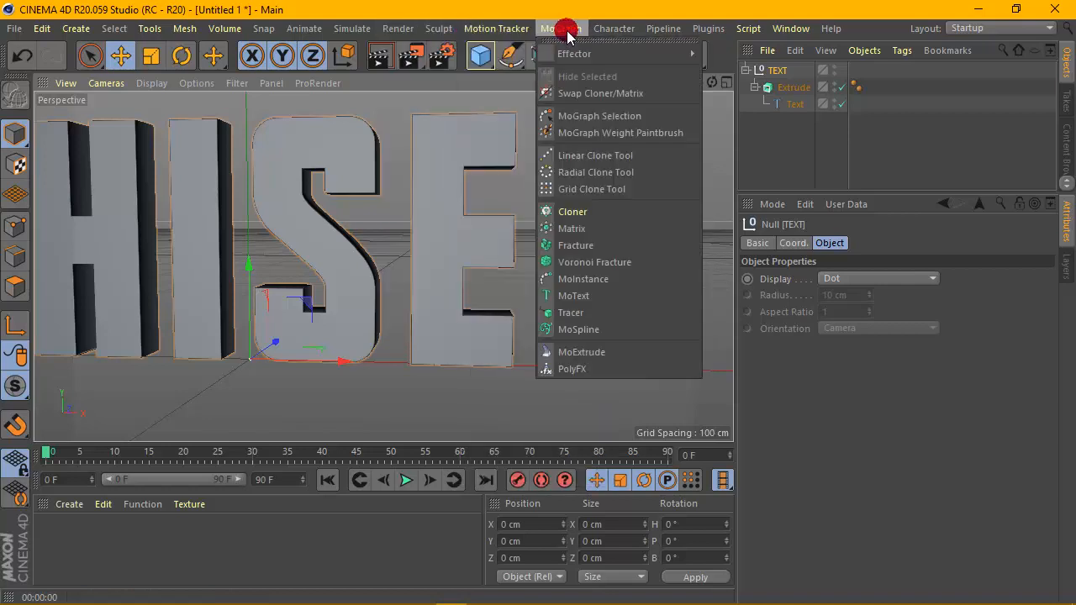
mouse_move(574, 55)
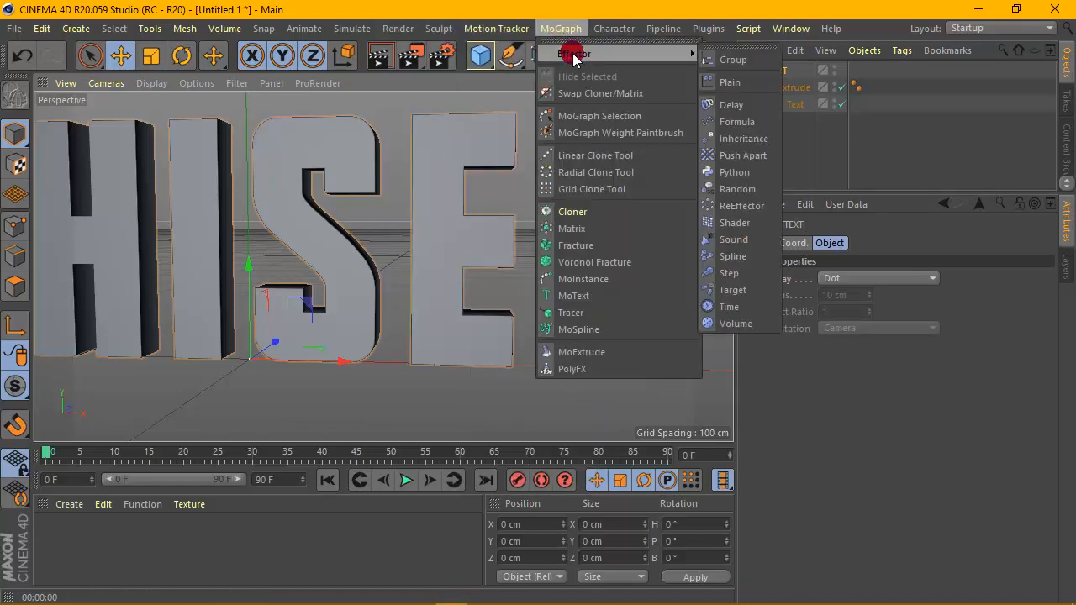
left_click(743, 84)
left_click_drag(775, 70, 782, 92)
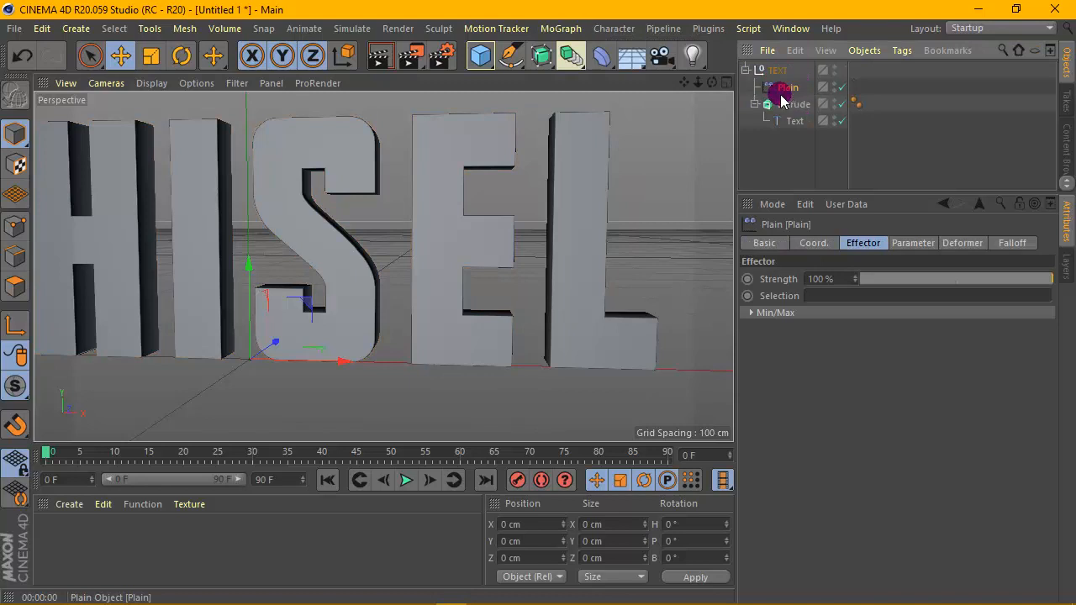
left_click_drag(787, 87, 788, 89)
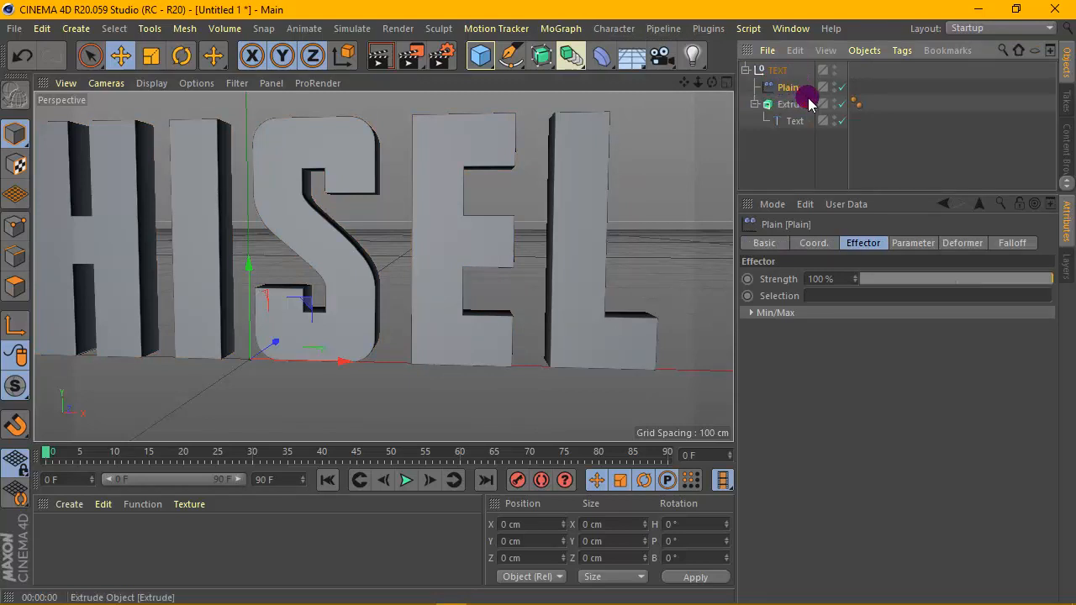
Set the Plain effector's Deformation to Point.
left_click(963, 243)
left_click(861, 278)
left_click(863, 293)
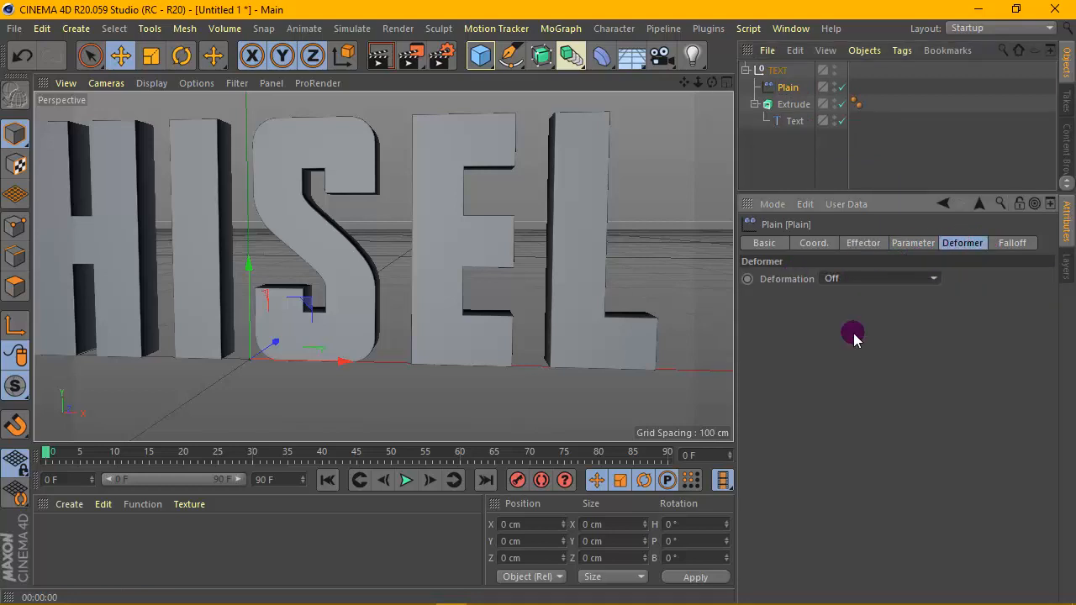
scroll(519, 204, "down", 5)
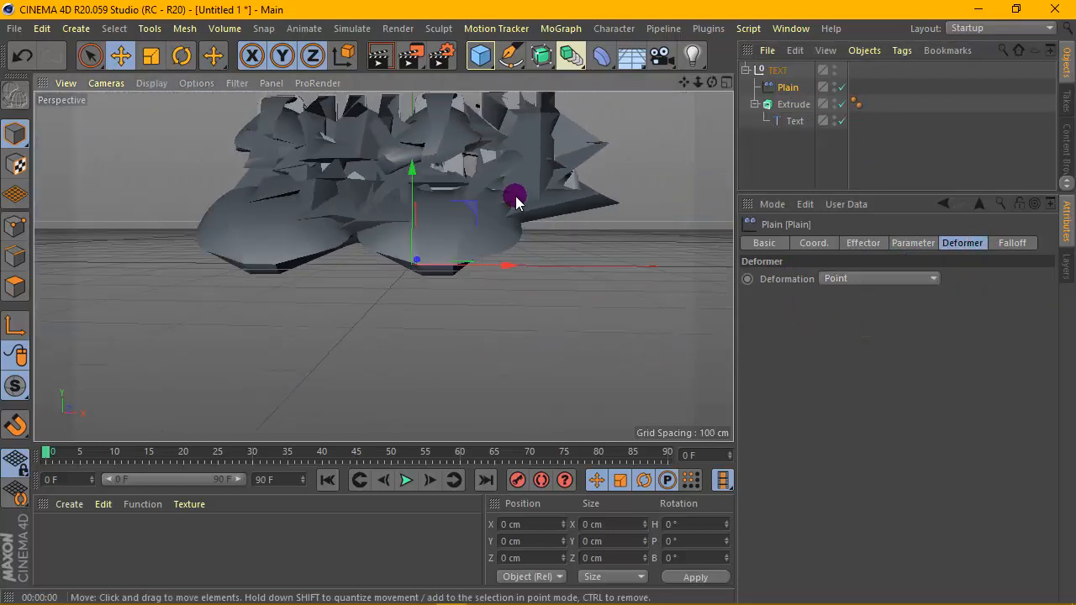
Set the Plain effector's position offset to 0 cm in Y and 25 cm in Z.
left_click(899, 243)
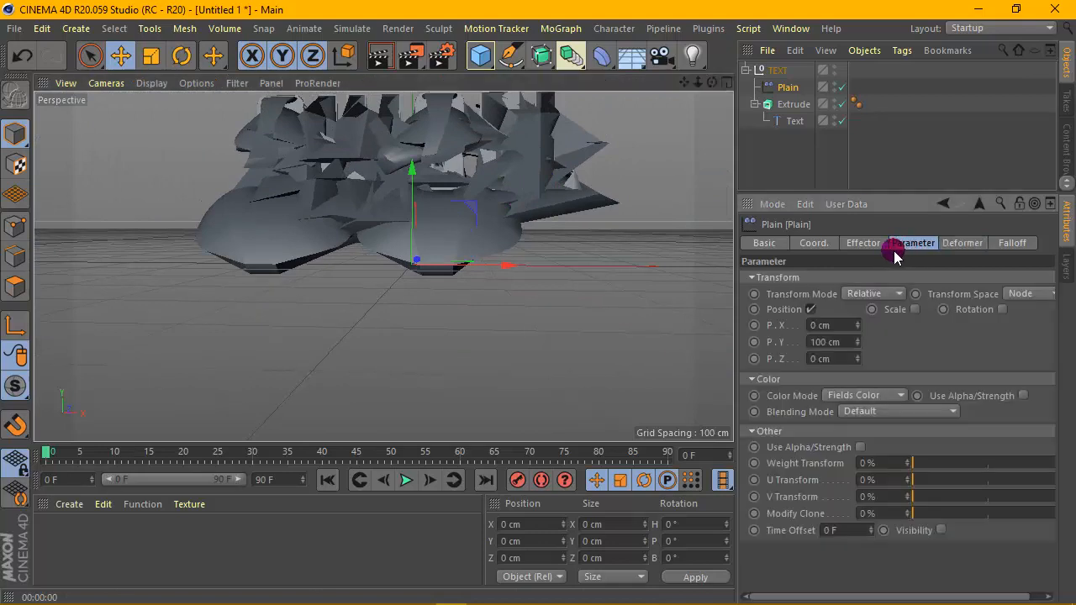
double_click(832, 343)
type("0")
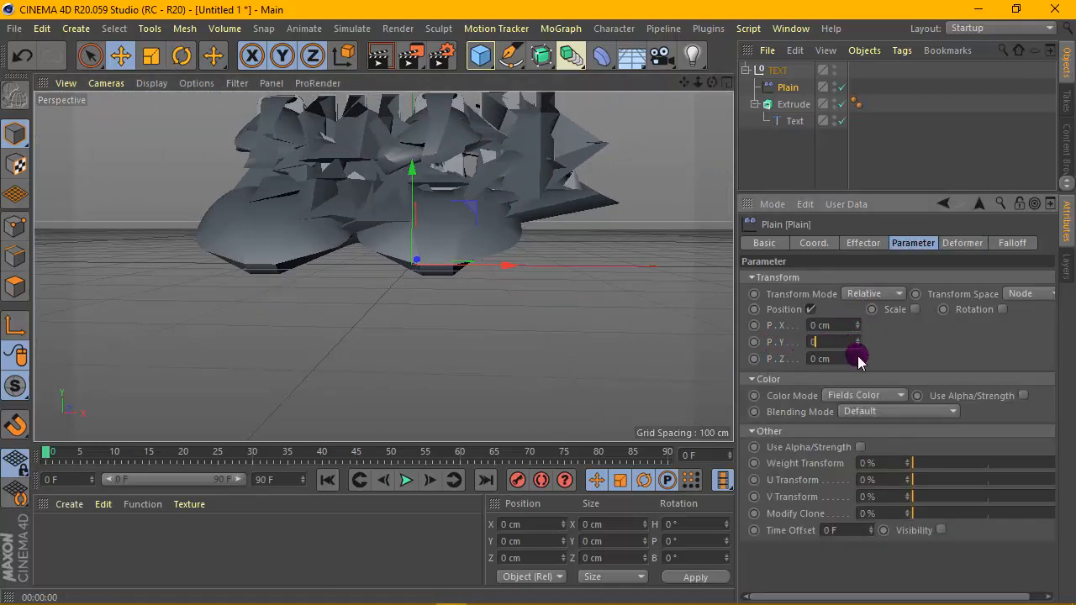
key("Return")
scroll(521, 195, "up", 3)
double_click(835, 359)
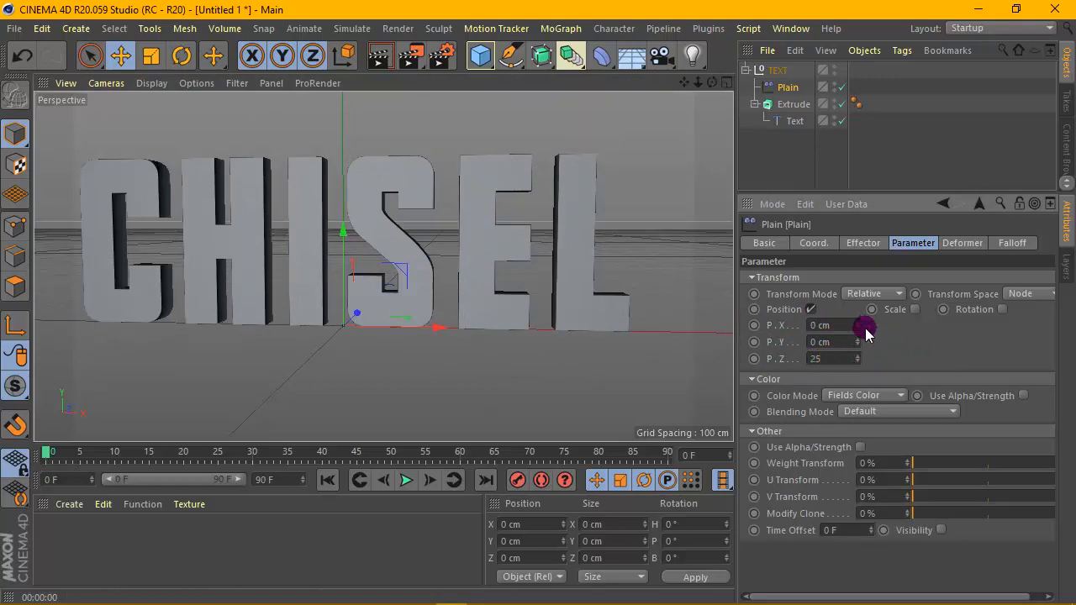
key("Return")
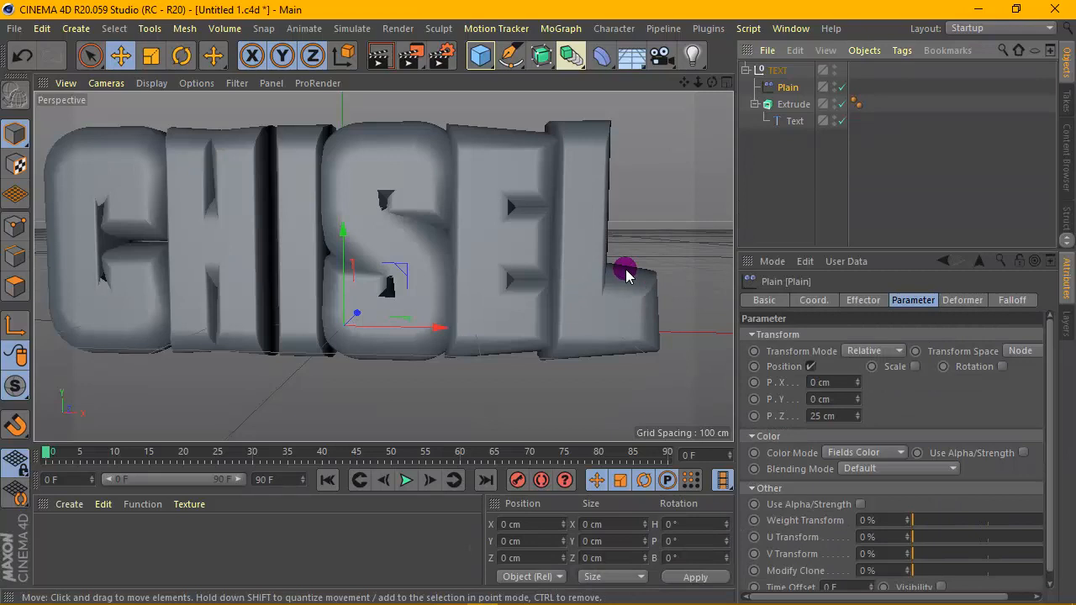
Add the Text spline as a field in the Plain effector's falloff and enlarge the attribute area.
left_click(1031, 301)
left_click_drag(803, 126, 877, 395)
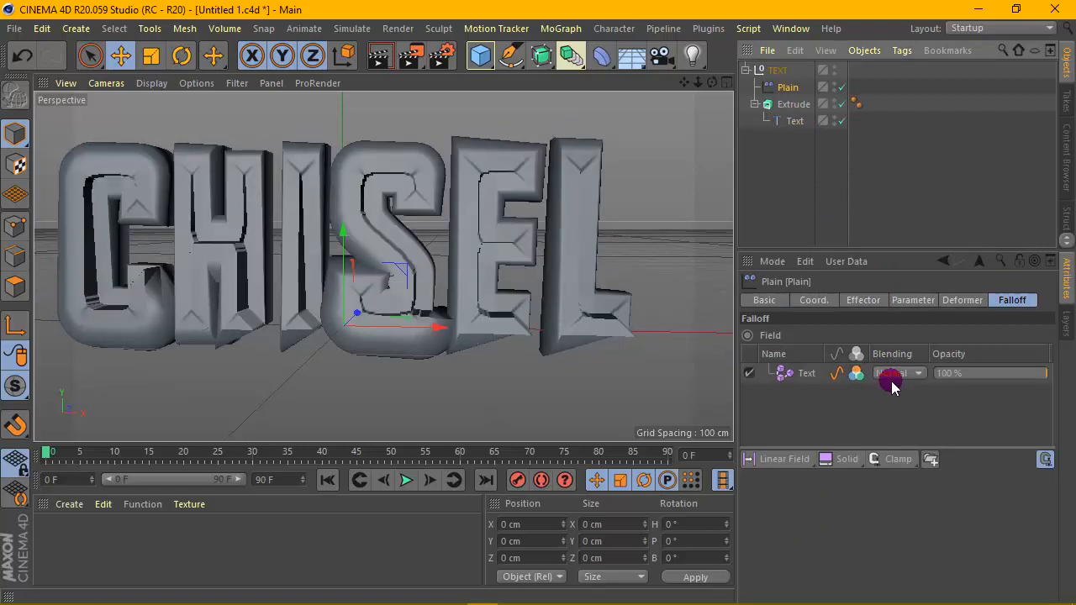
left_click_drag(915, 253, 913, 183)
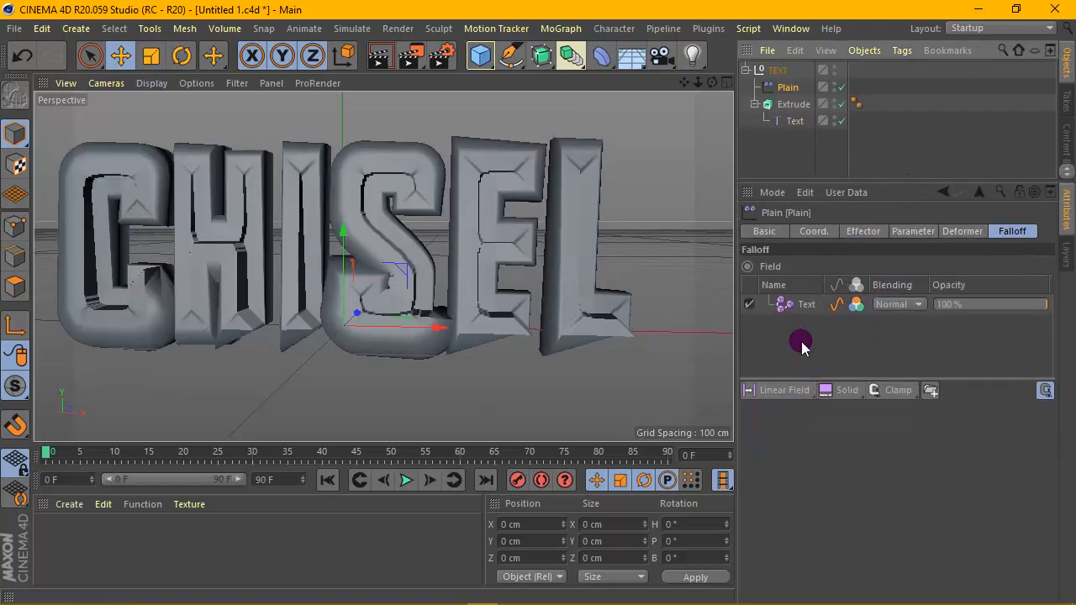
Set the Text spline field's Spline Shape to Mask and its Mask Falloff to Inside.
left_click(792, 304)
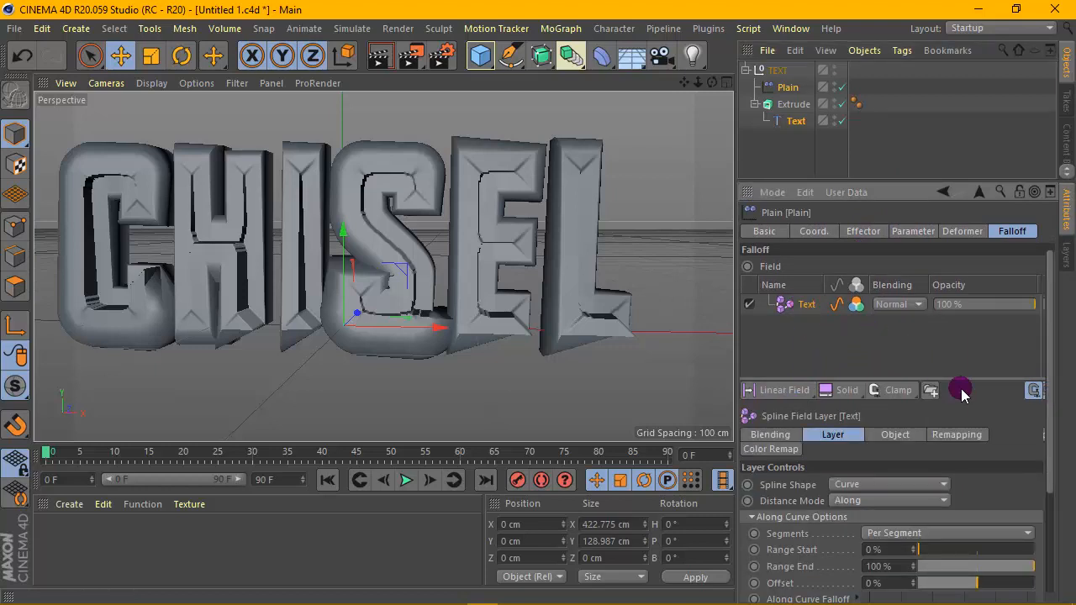
left_click(880, 484)
left_click(790, 485)
left_click(862, 485)
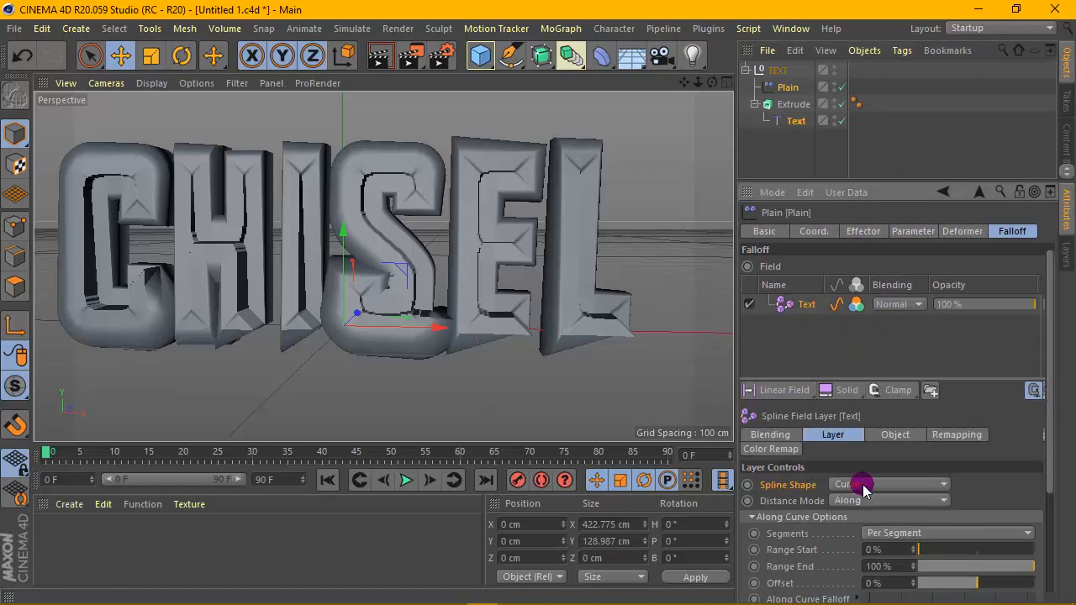
left_click(858, 518)
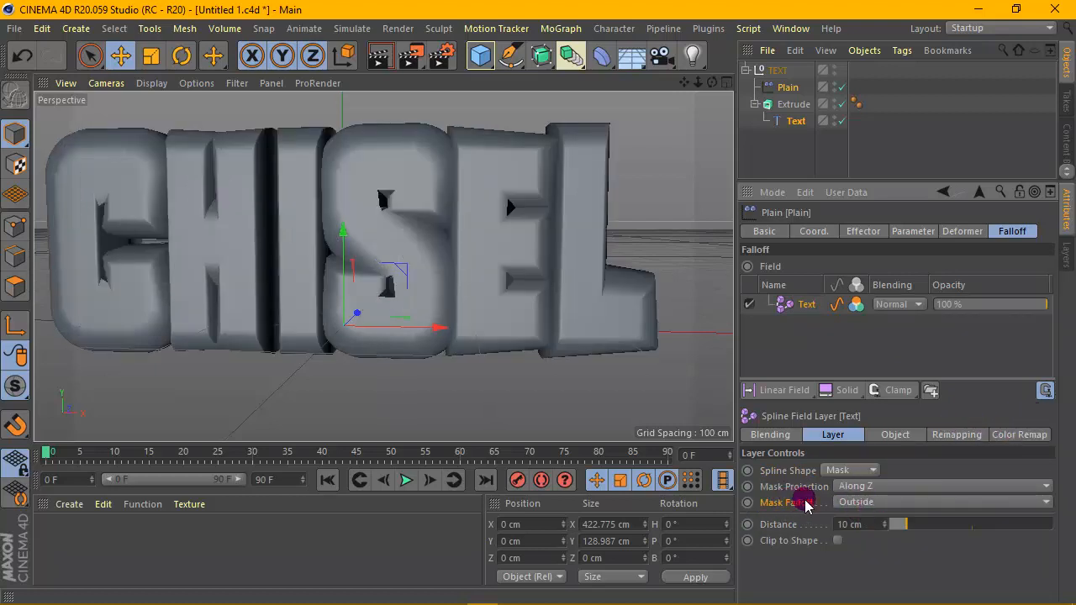
left_click(855, 503)
left_click(863, 515)
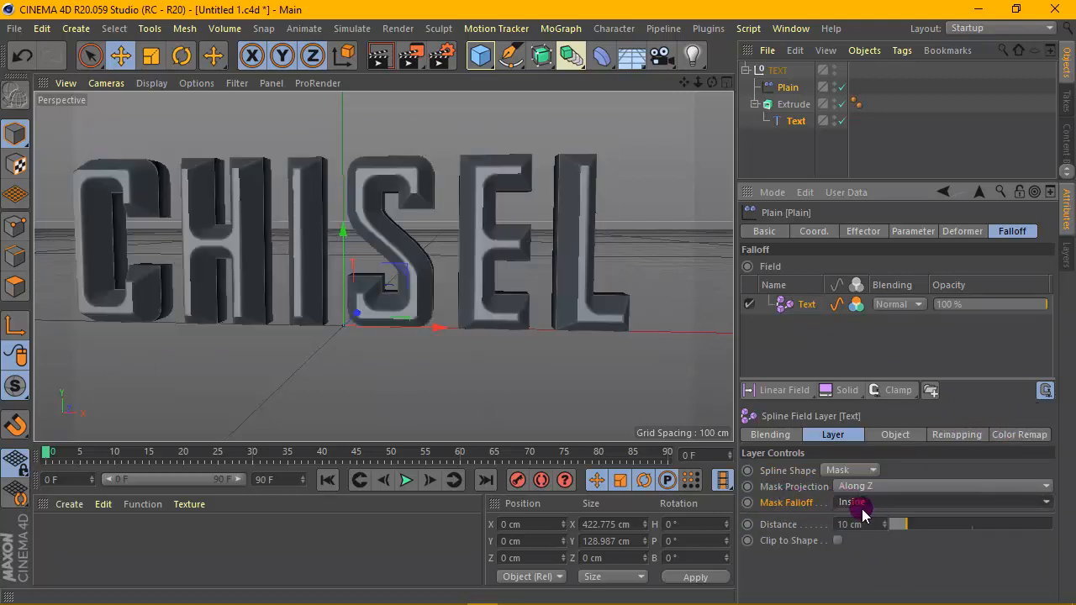
Render a preview of the current view to examine the inner bevel of the letters up close.
scroll(437, 265, "up", 3)
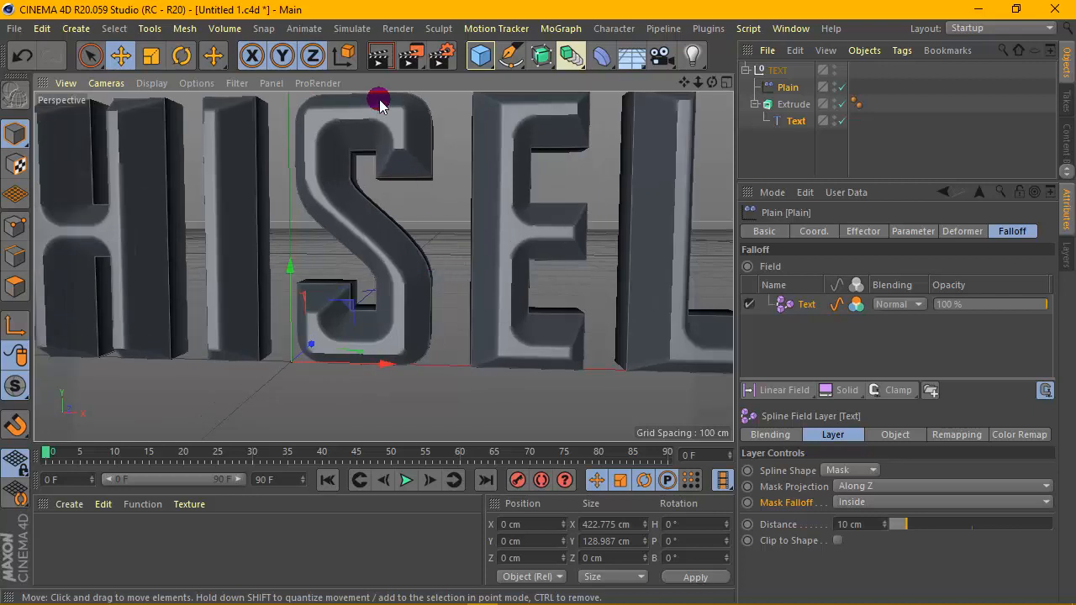
left_click(380, 59)
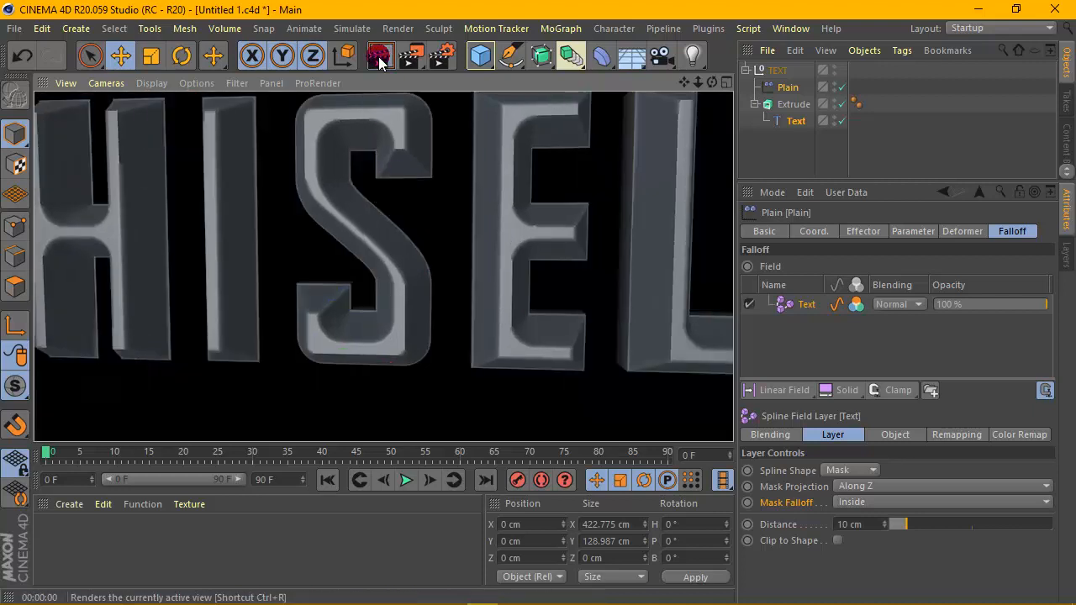
left_click(806, 265)
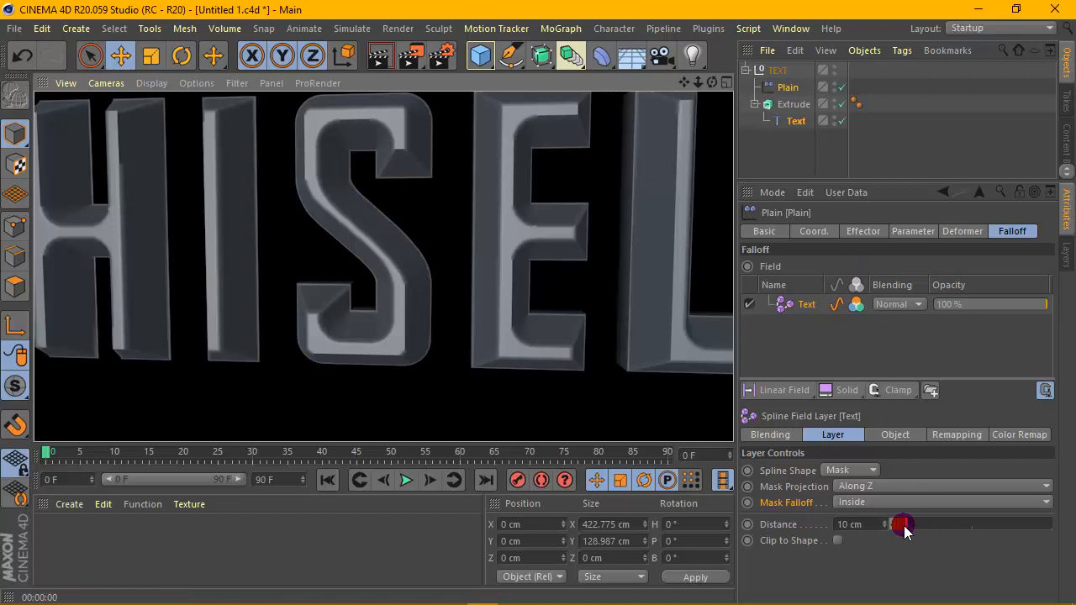
Increase the Text field's mask distance, trying 20 cm and 50 cm before settling on 55 cm.
double_click(847, 524)
type("20")
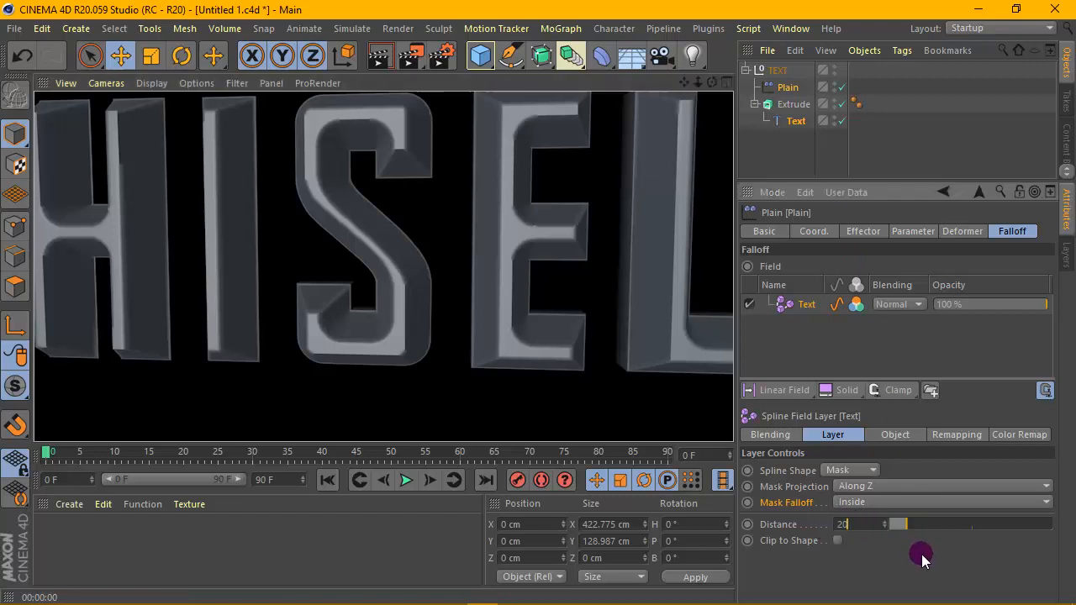
key("Return")
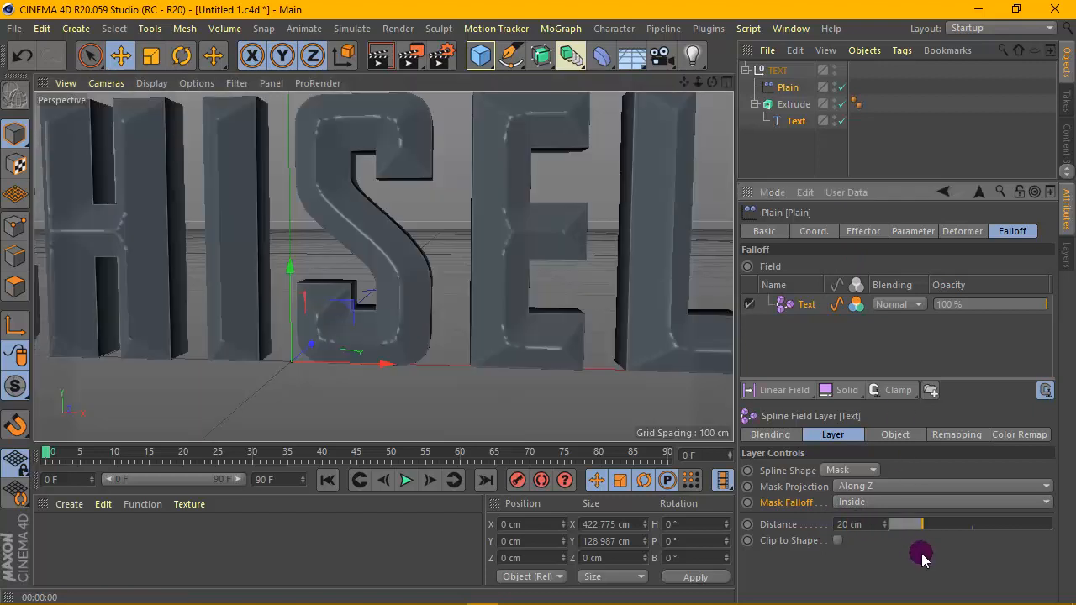
double_click(865, 525)
type("50")
key("Return")
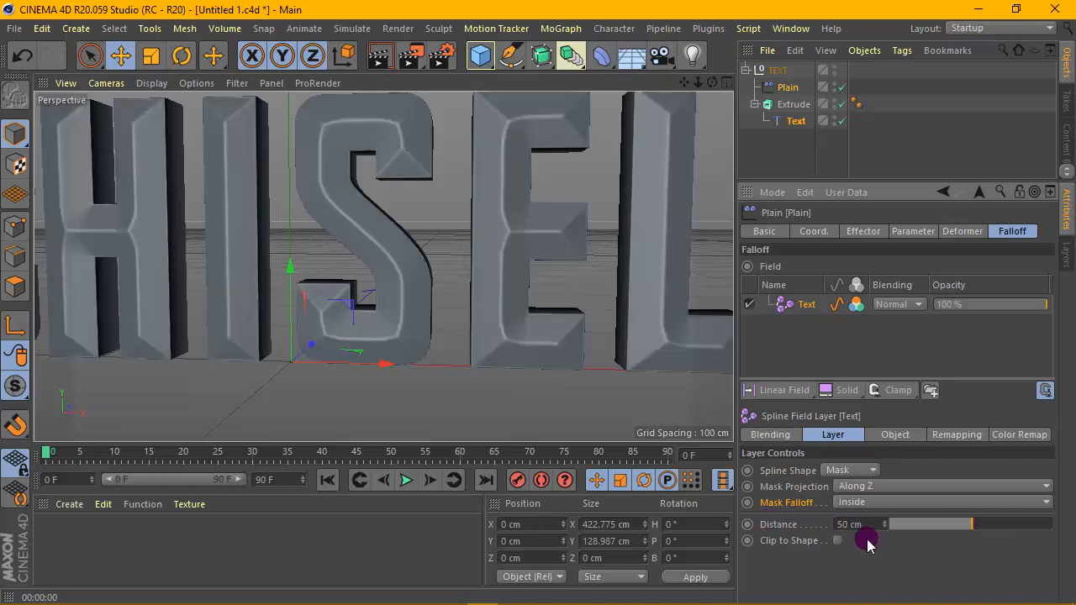
double_click(866, 526)
type("5")
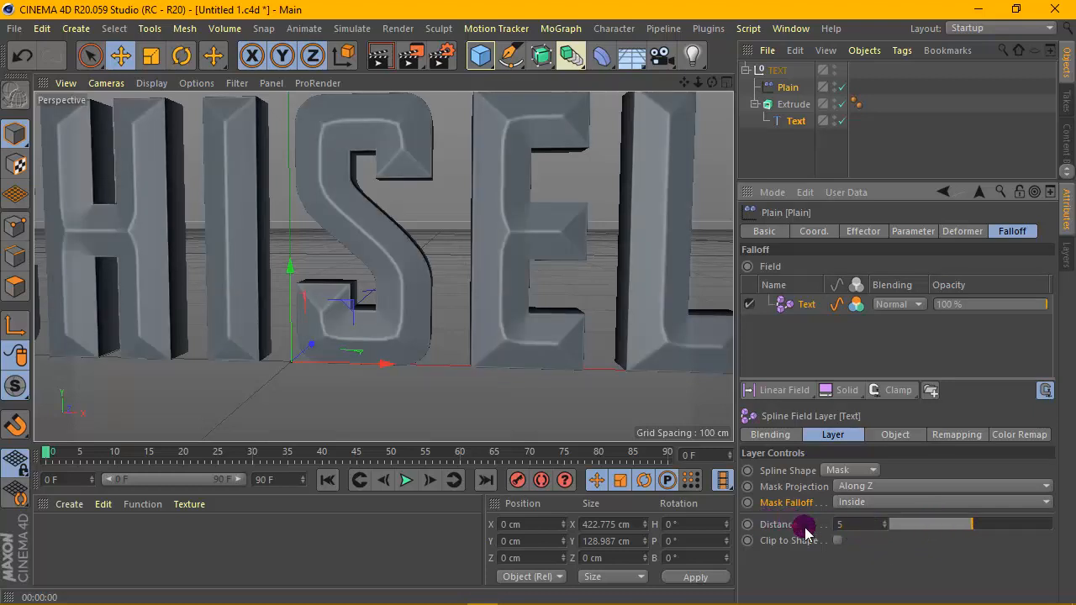
Examine the chiselled letter edges from a different angle and preview-render the view.
scroll(492, 260, "up", 2)
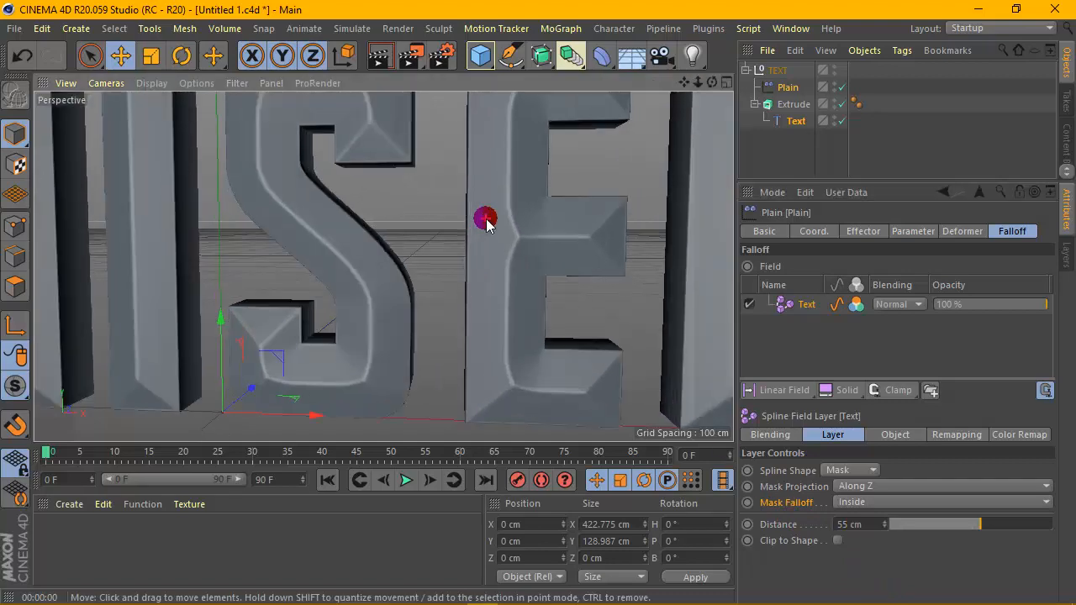
mouse_move(708, 87)
left_mouse_down()
mouse_move(760, 89)
mouse_move(664, 91)
mouse_move(756, 135)
mouse_move(778, 223)
mouse_move(708, 89)
mouse_move(782, 103)
mouse_move(712, 86)
left_mouse_up()
scroll(413, 221, "down", 3)
scroll(388, 207, "up", 4)
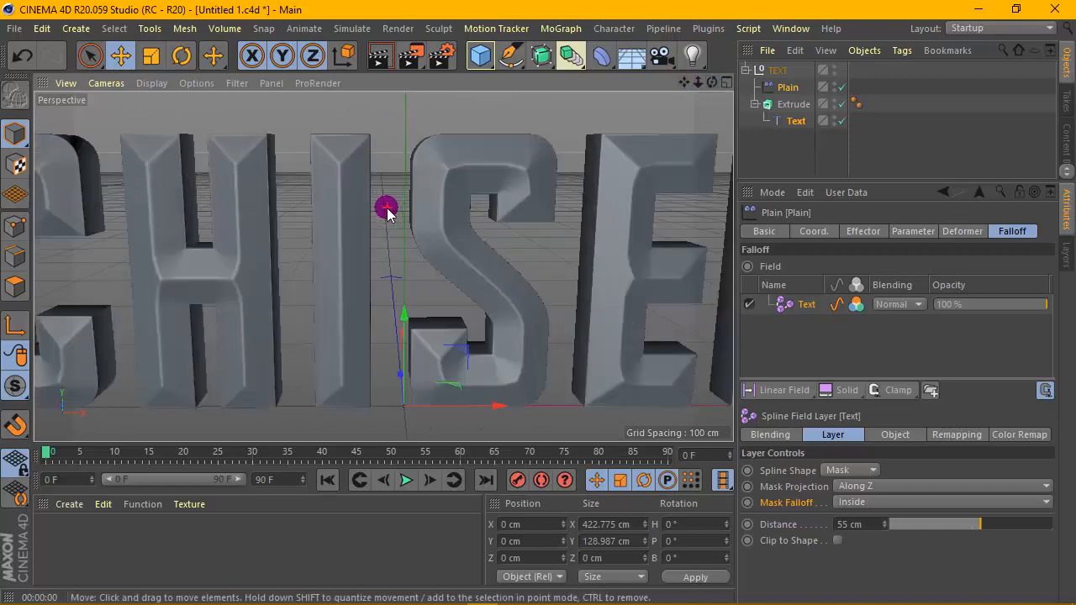
left_click(383, 57)
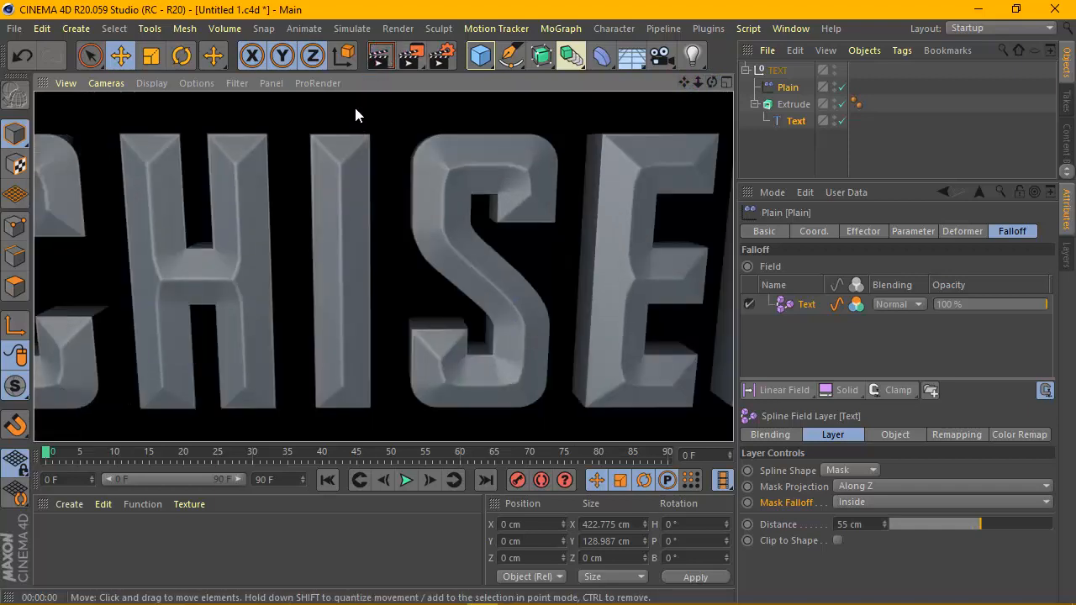
left_click(536, 222)
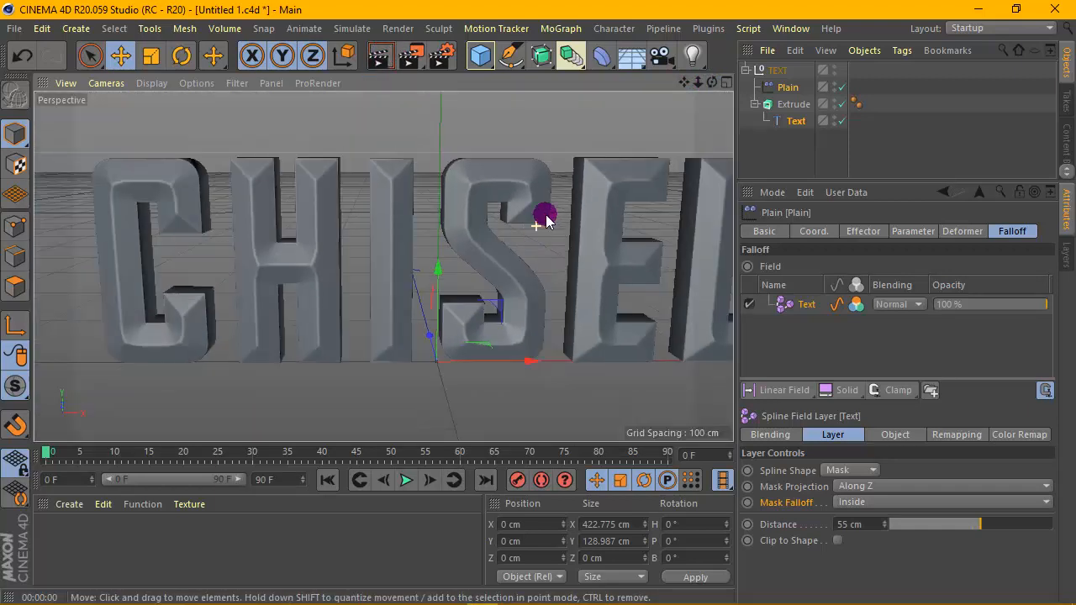
Change the Text spline's font to Perpetua Titling MT in the Negrita style, keeping the text CHISEL.
left_click(782, 121)
double_click(831, 265)
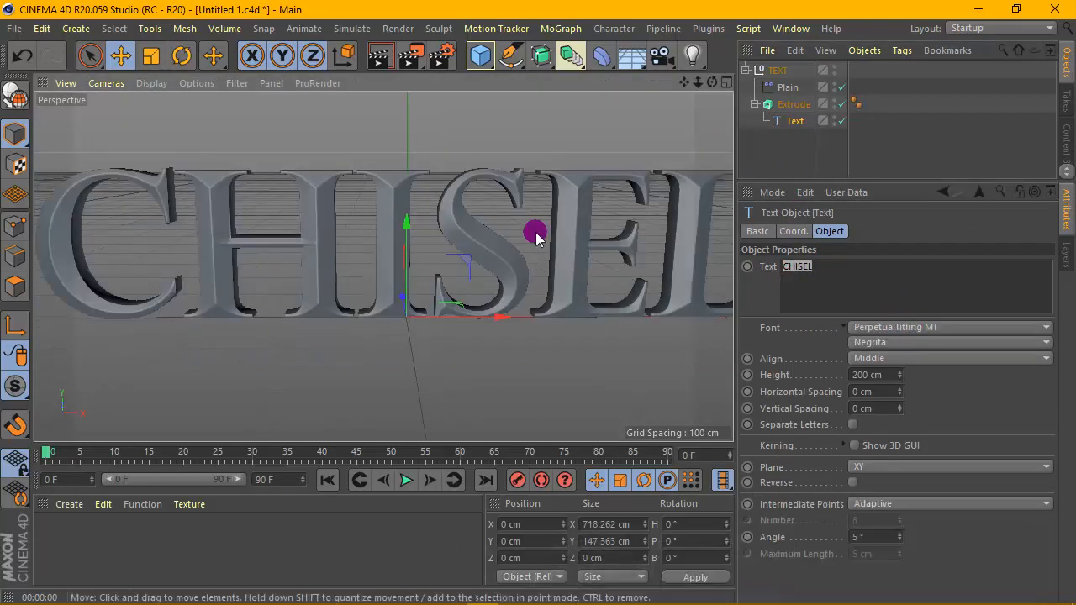
Examine the serif letters along the word from several angles, including a preview render of the C and H.
left_click_drag(711, 84, 782, 94)
scroll(374, 236, "up", 5)
scroll(374, 236, "up", 4)
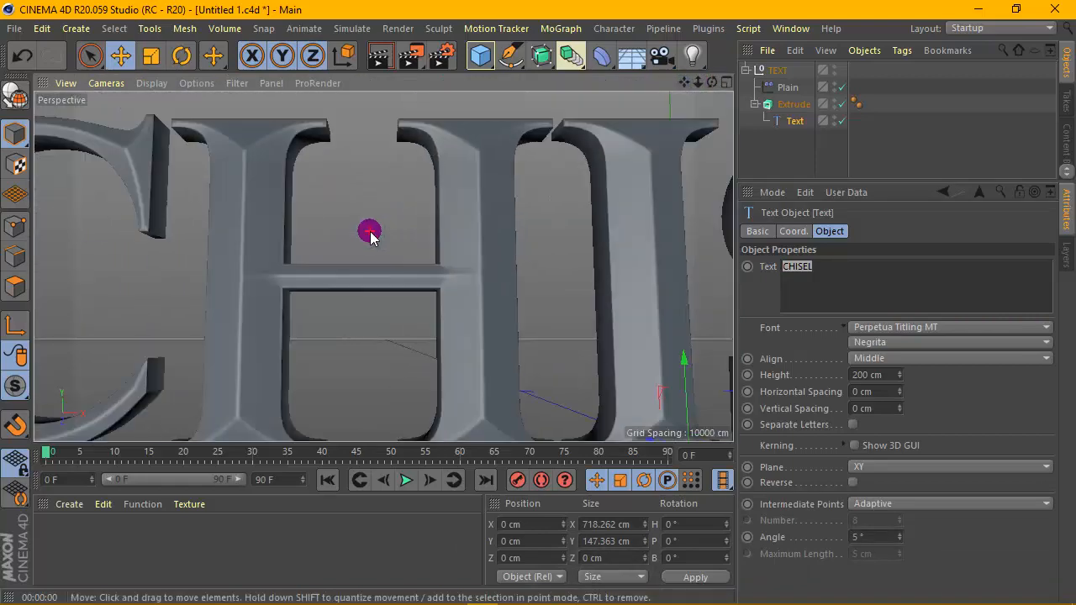
left_click_drag(685, 83, 731, 84)
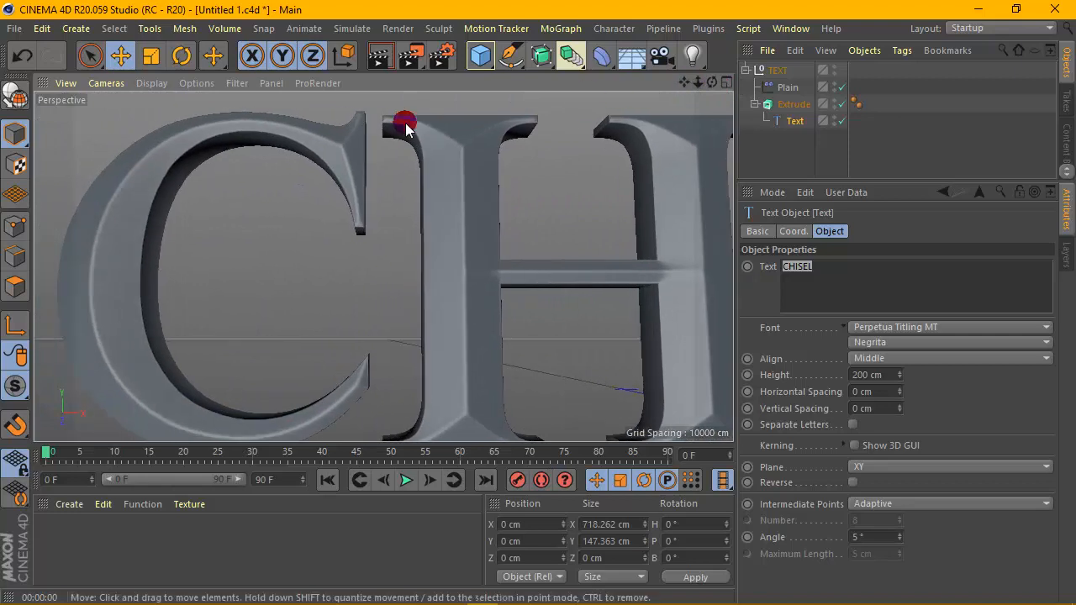
scroll(294, 144, "up", 2)
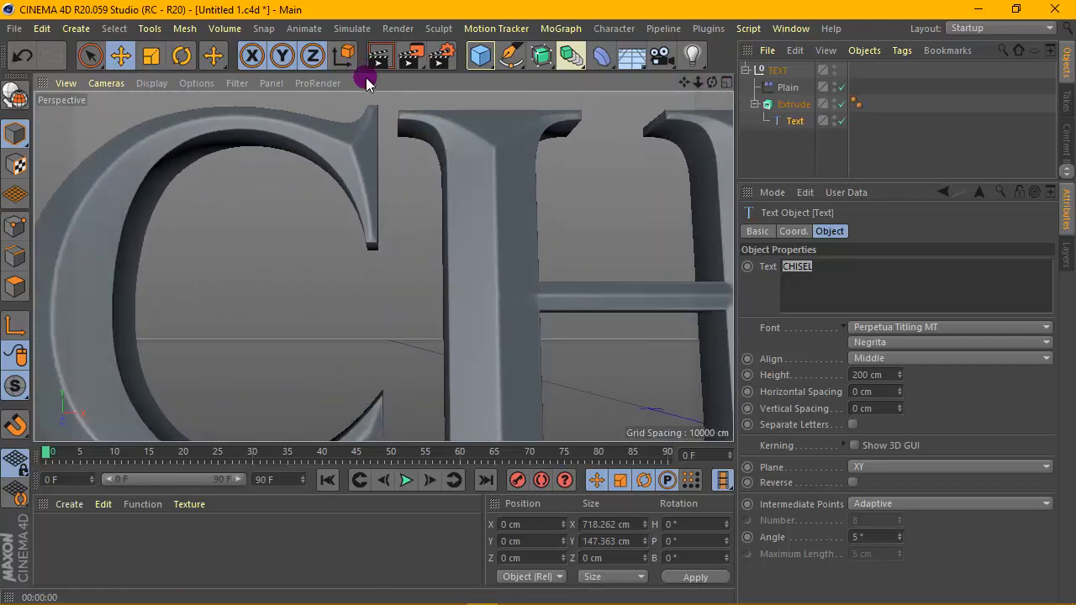
left_click(379, 56)
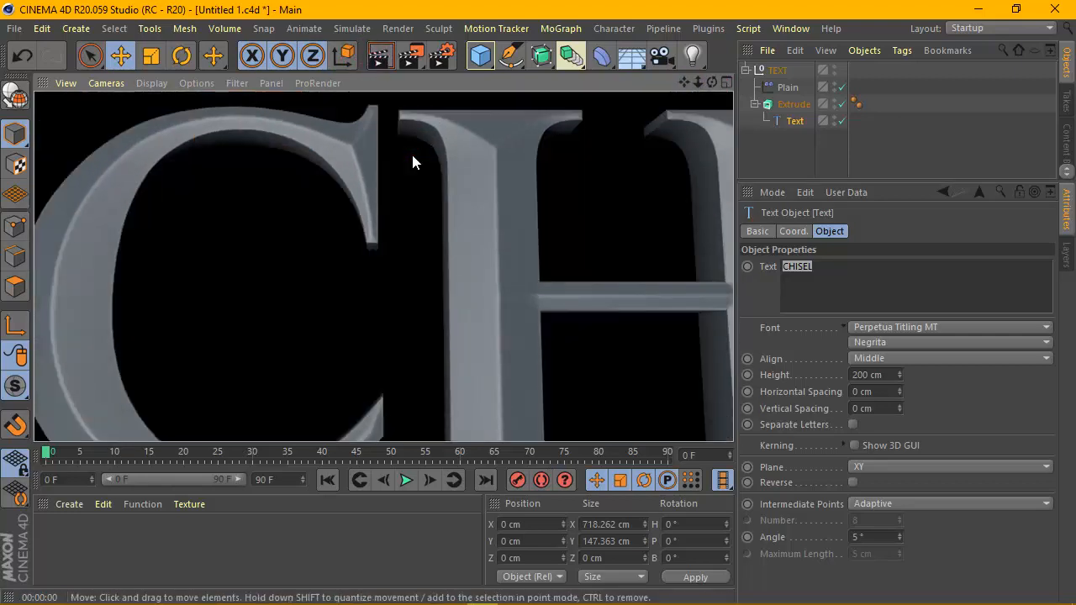
left_click(446, 210)
left_click_drag(684, 82, 383, 267)
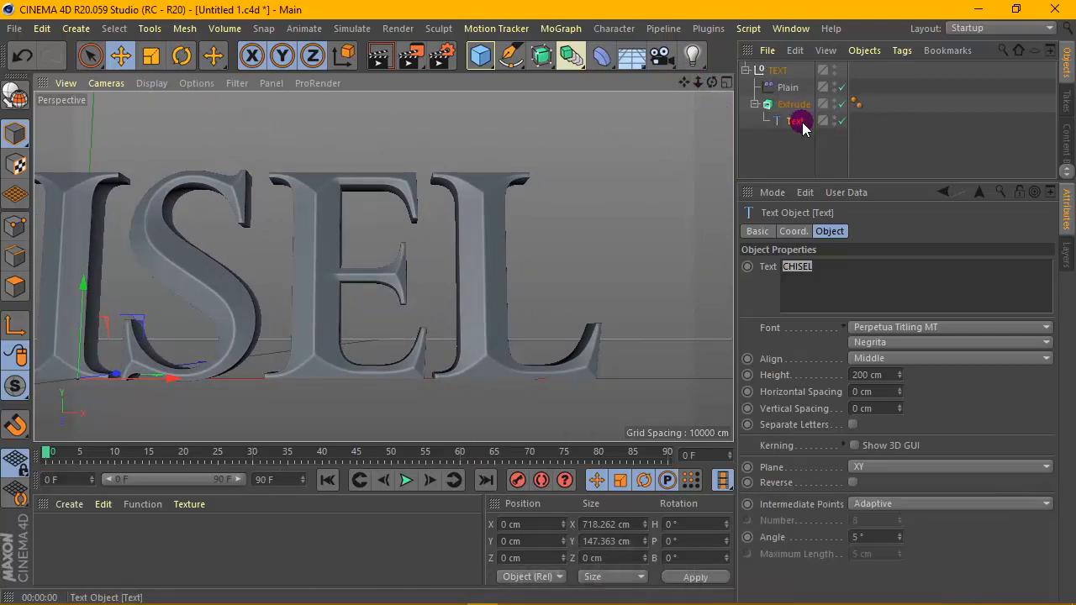
left_click_drag(697, 82, 715, 101)
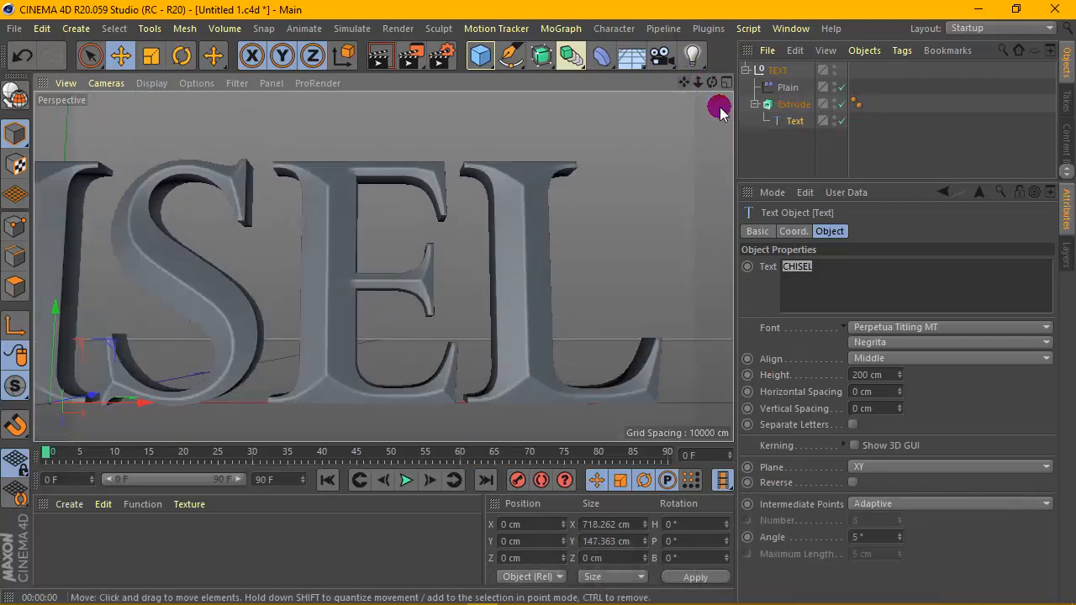
Set the Contour Mode to Curve in the remapping settings of the Plain effector's Text field.
left_click(788, 87)
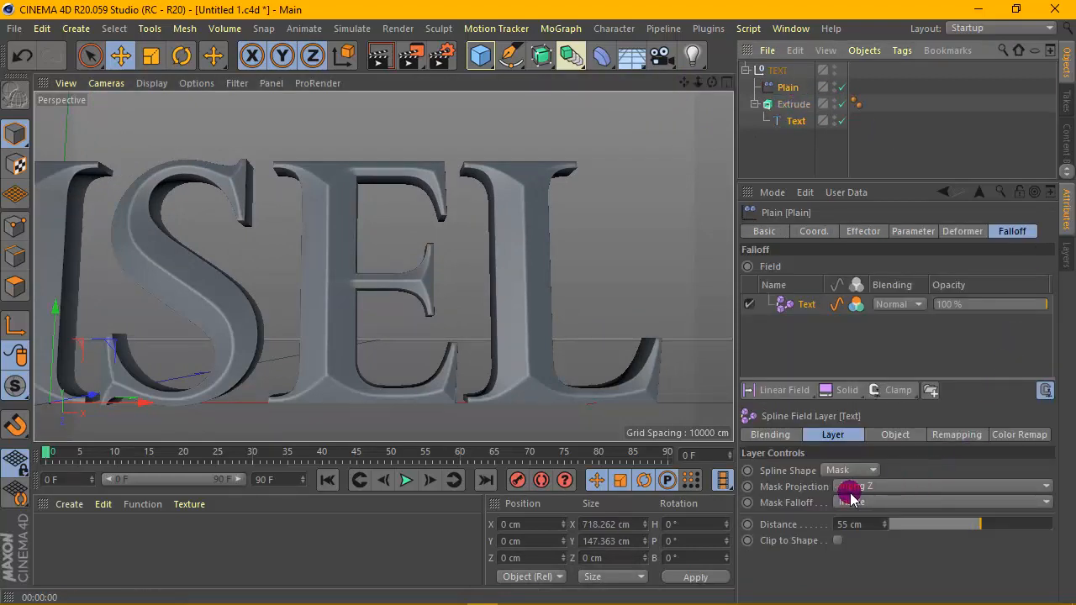
left_click(953, 434)
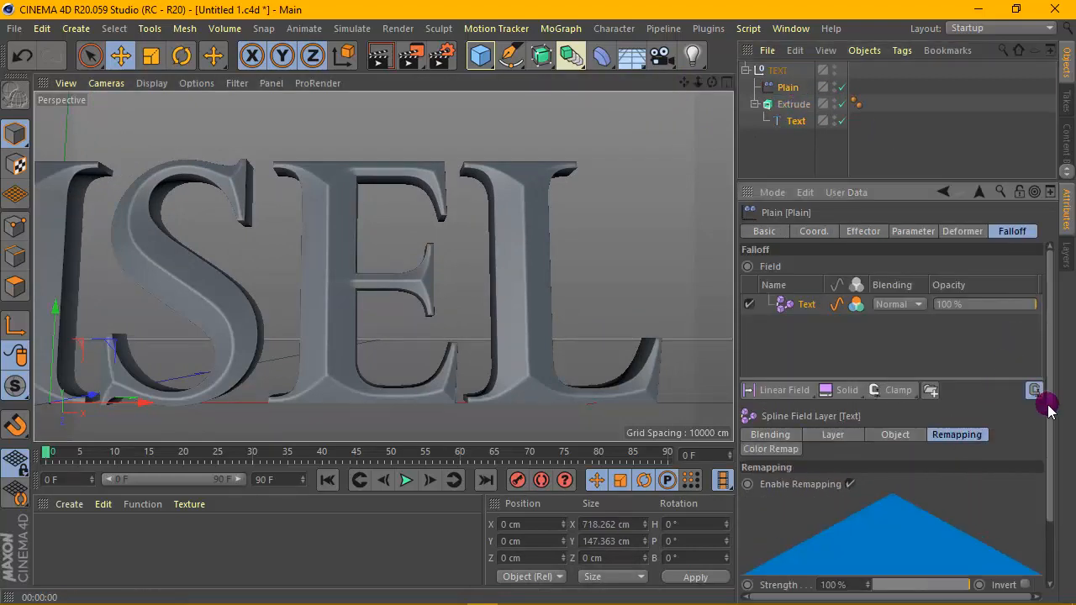
scroll(1047, 423, "down", 3)
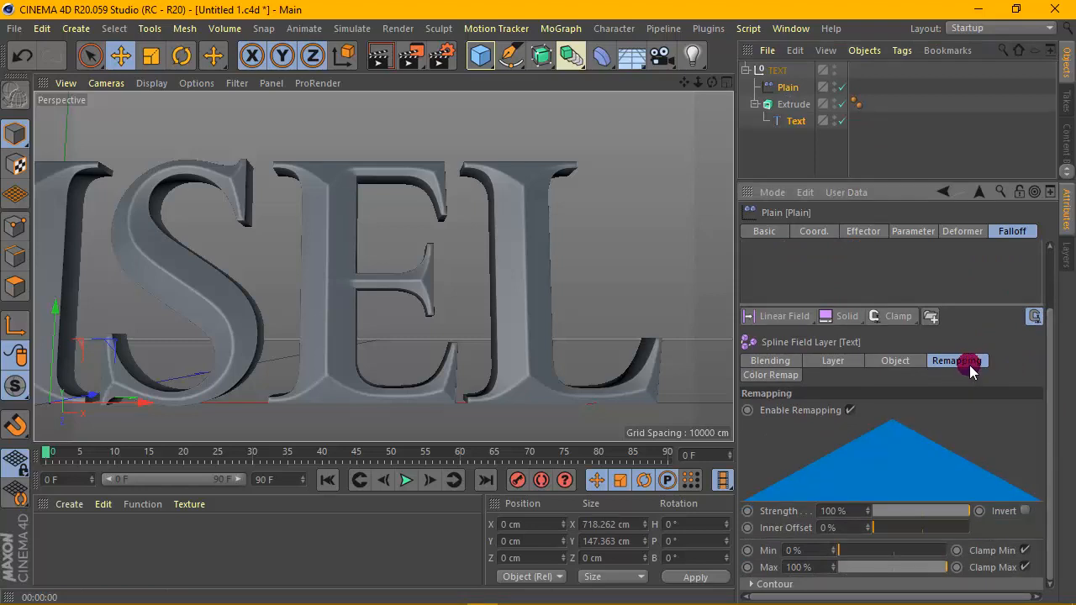
left_click(827, 586)
scroll(1043, 504, "down", 1)
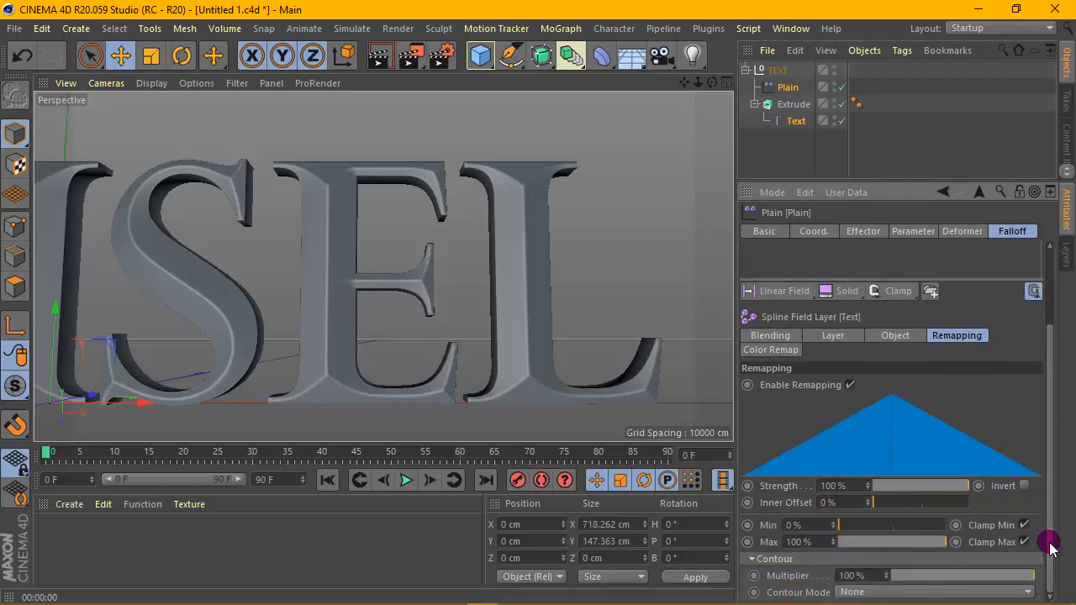
left_click(862, 591)
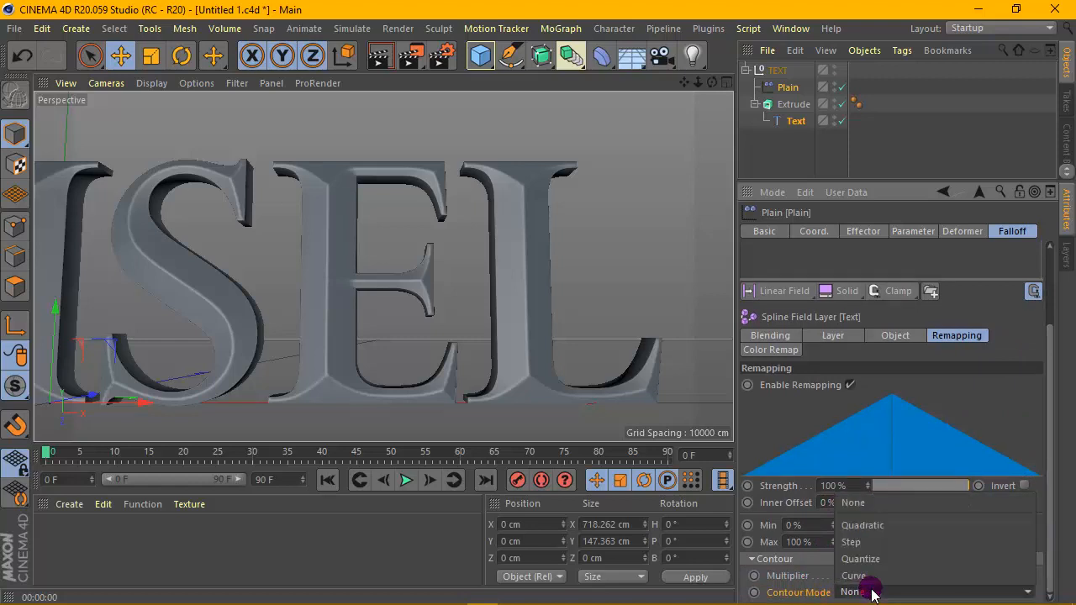
left_click(870, 572)
Reshape the contour spline by pulling the end point's tangent handle diagonally down and inward, then fine-tune it to a shorter handle while checking the letters.
scroll(913, 473, "up", 4)
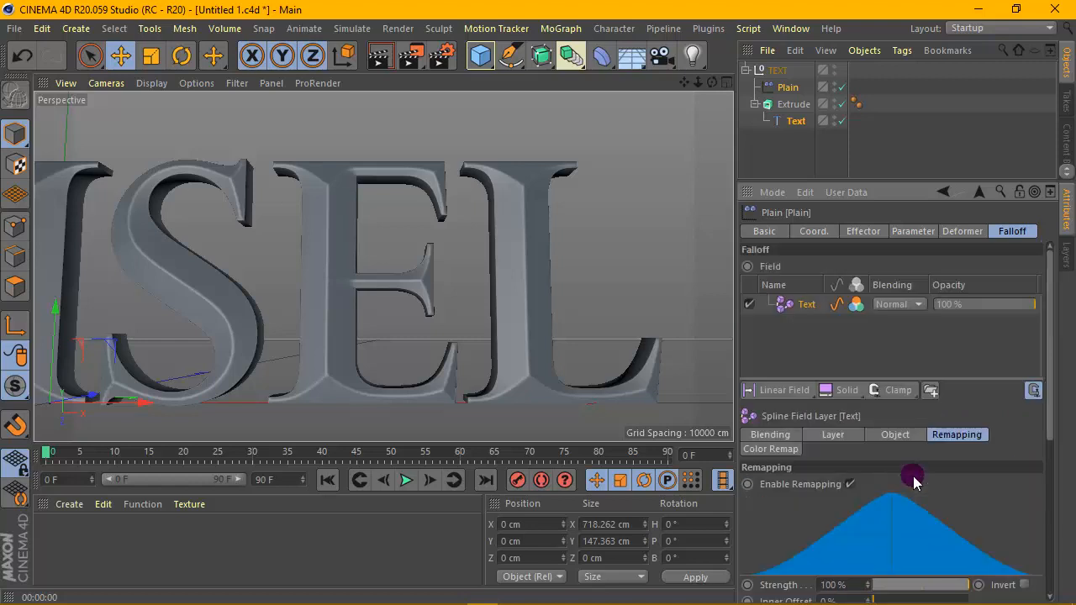
left_click_drag(1048, 383, 1051, 543)
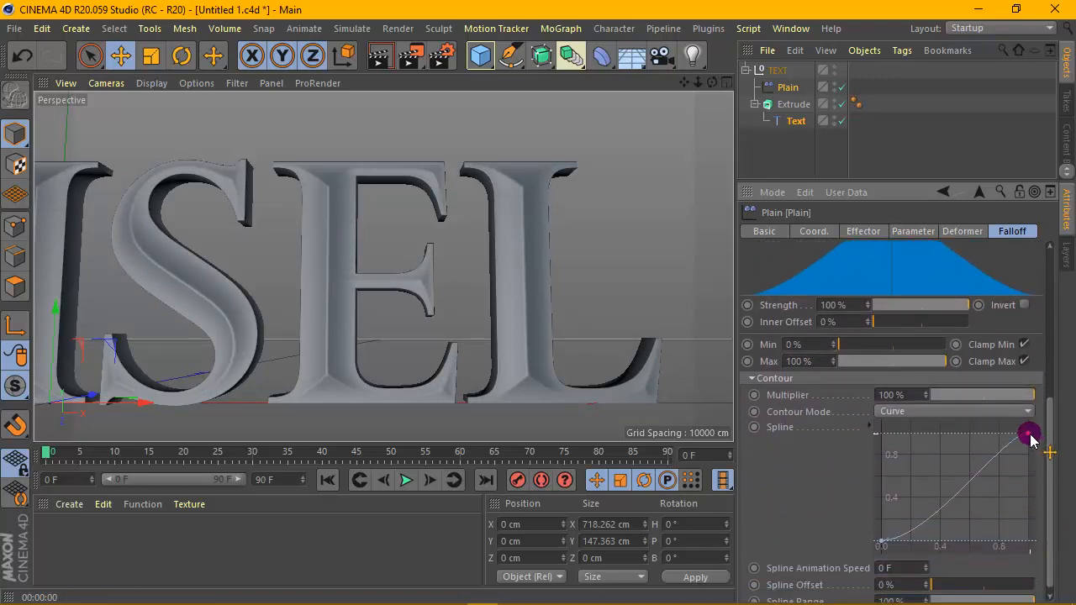
left_click_drag(1032, 438, 1006, 463)
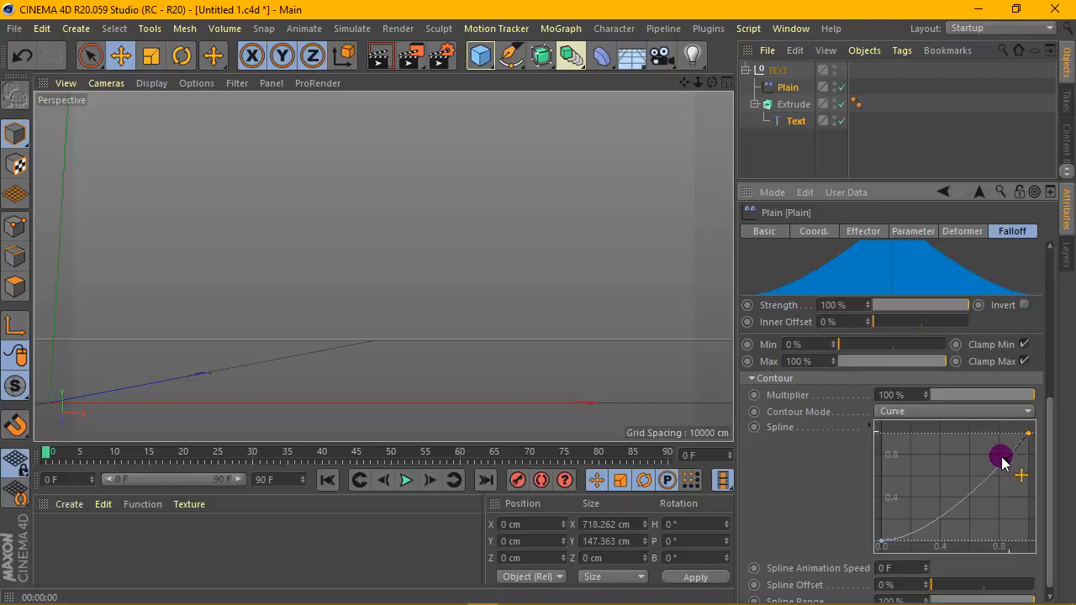
left_click_drag(1001, 458, 1002, 457)
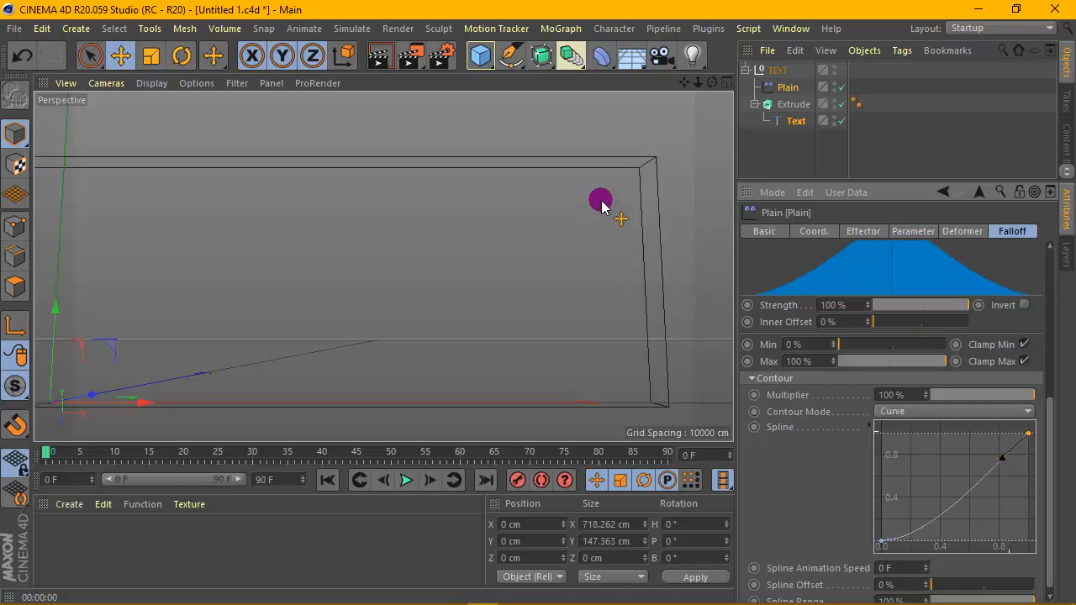
left_click_drag(710, 83, 382, 266)
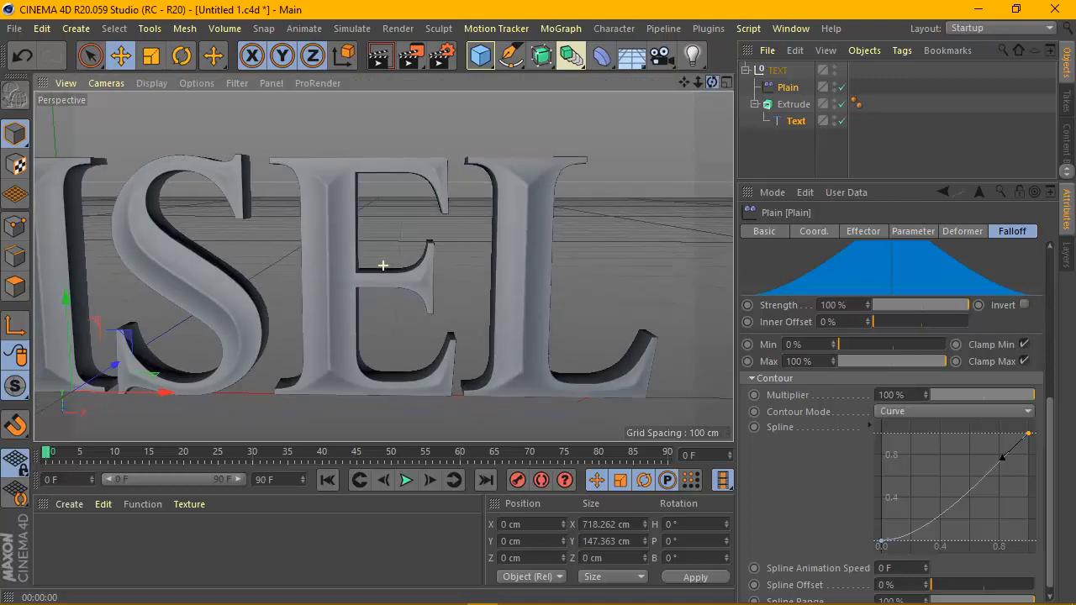
left_click_drag(685, 93, 677, 122)
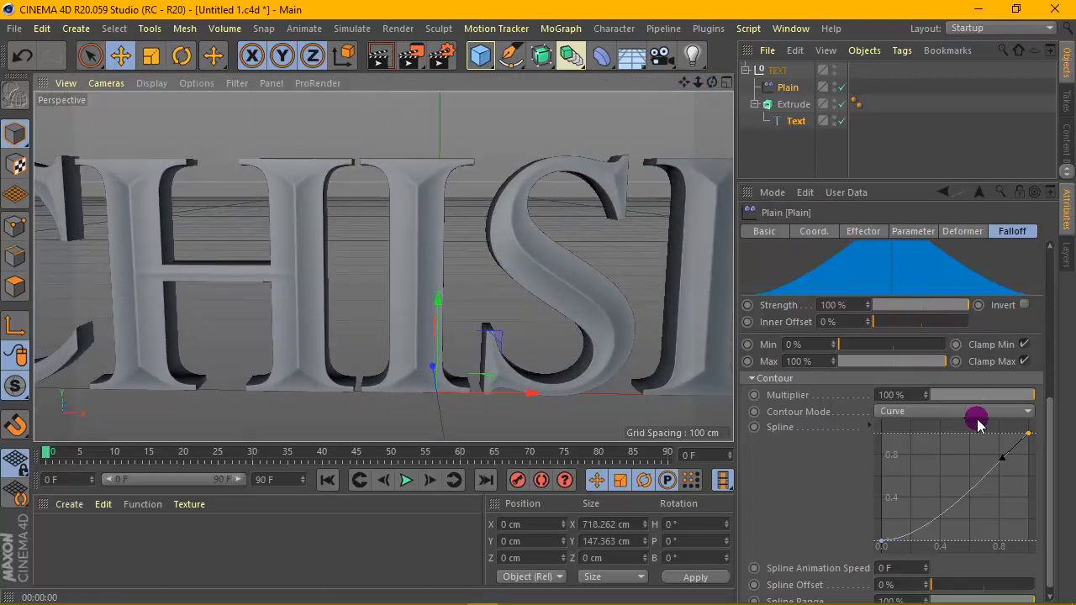
left_click_drag(1005, 461, 1013, 454)
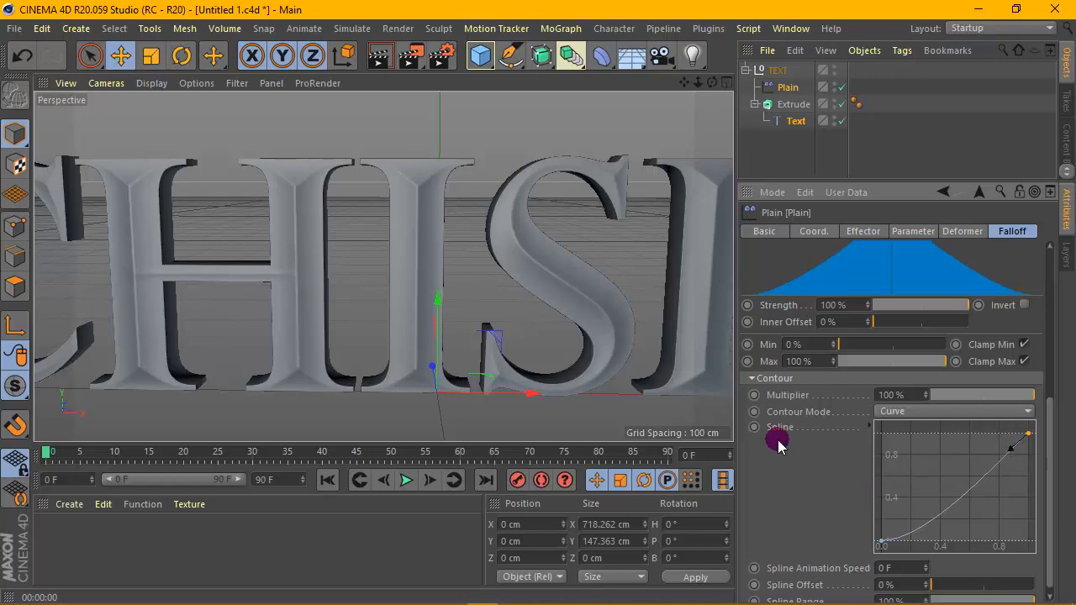
left_click_drag(684, 82, 348, 224)
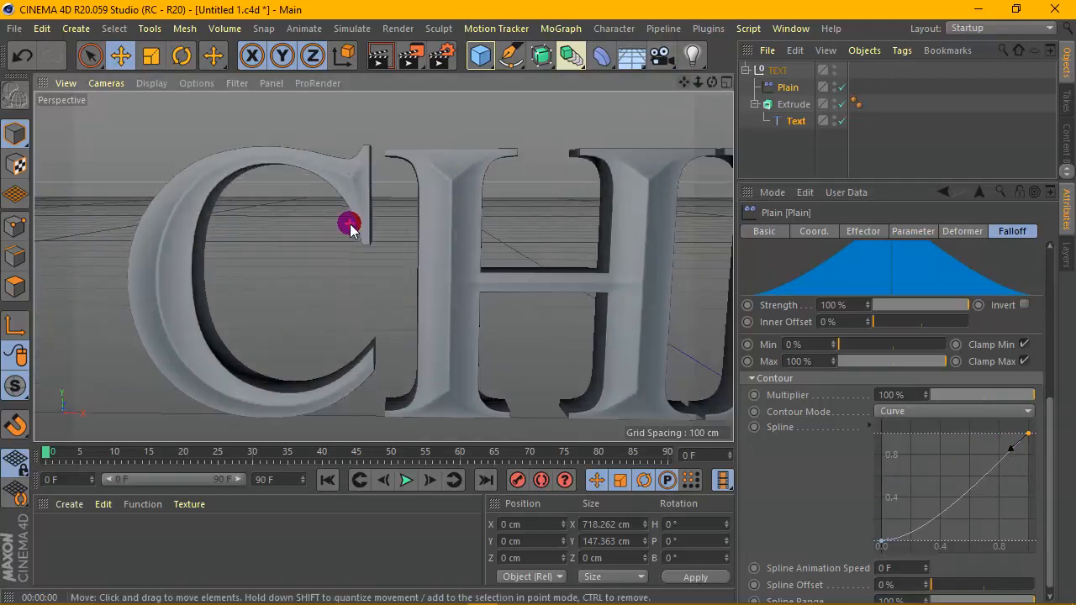
Preview-render the serif letters C and H, and the letters S, E and L at the other end of the word.
left_click(379, 57)
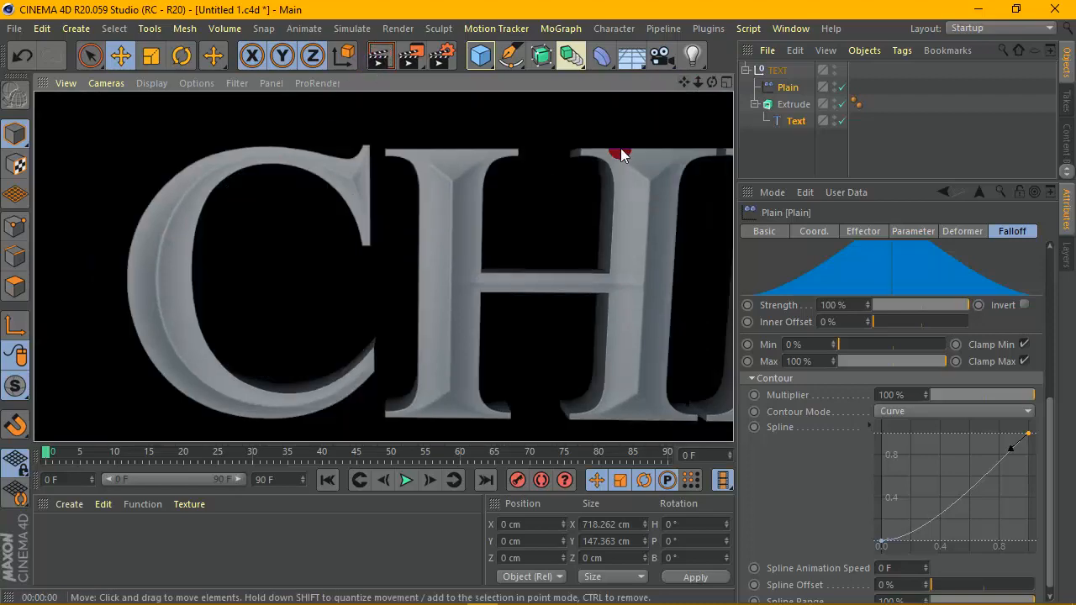
left_click_drag(693, 88, 311, 94)
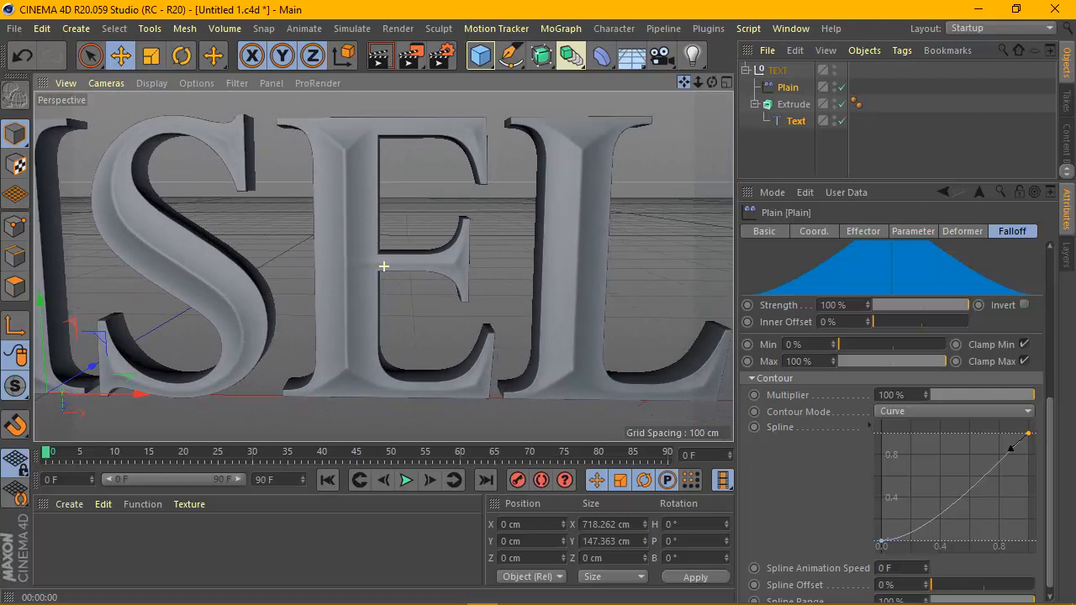
left_click(380, 57)
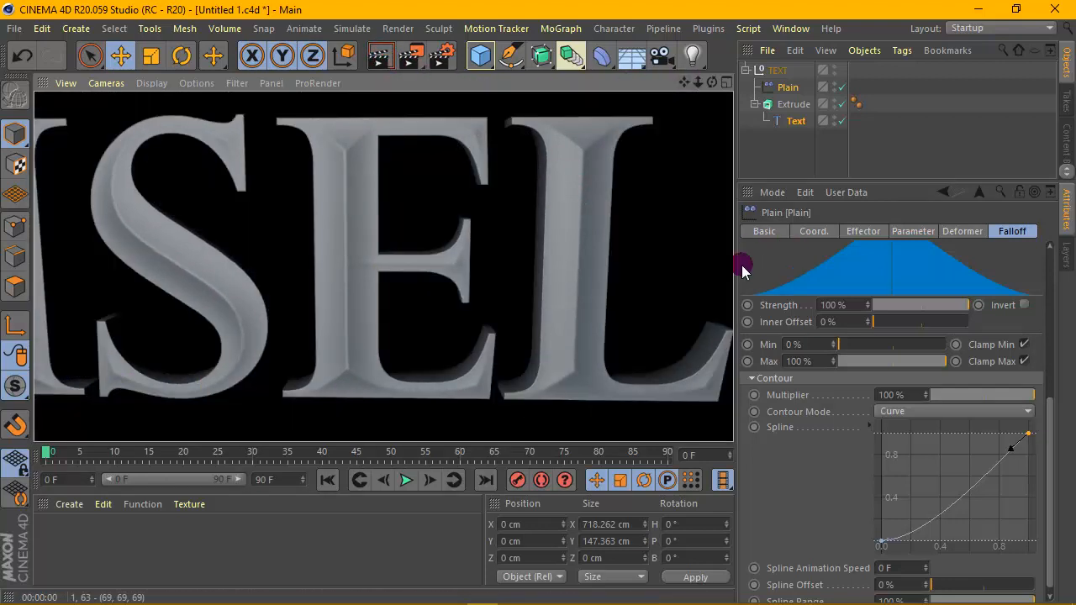
Pull the contour spline's end handle steeply downward and bring it back near the diagonal, close to the end point.
right_click_drag(619, 271, 622, 271, "alt")
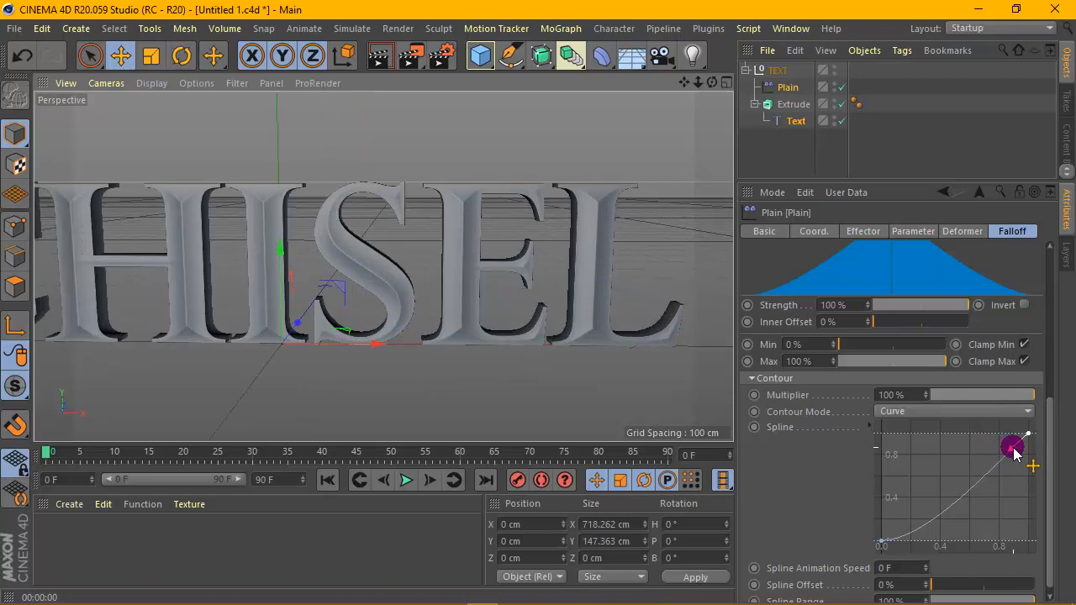
left_click_drag(1015, 454, 1019, 472)
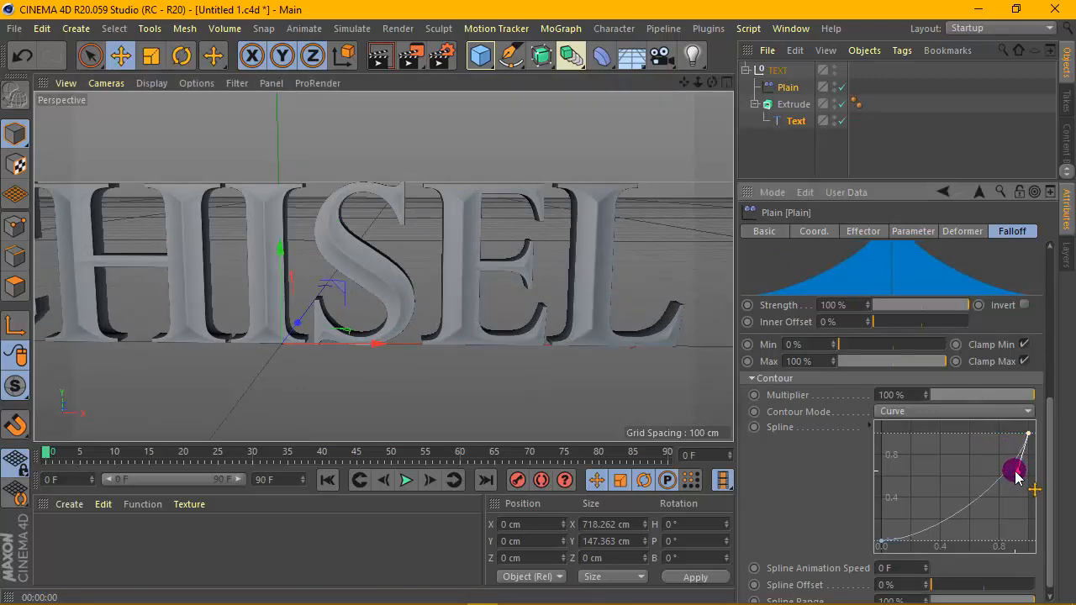
left_click_drag(1014, 473, 1016, 459)
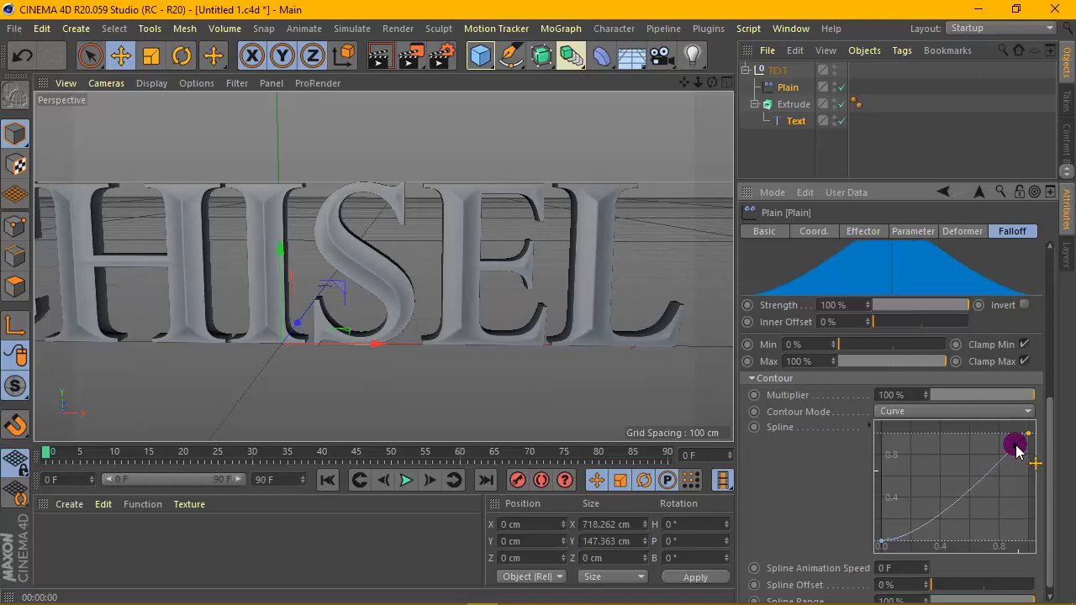
Change the Text spline's font to CA Traktor in the Regular style, keeping the text CHISEL.
left_click(792, 120)
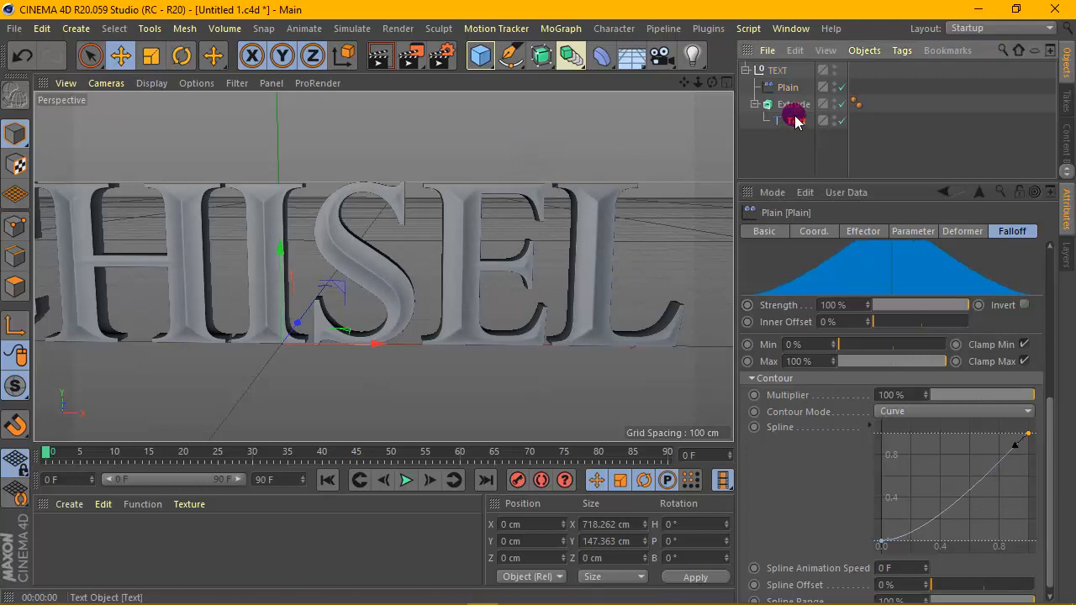
left_click(840, 233)
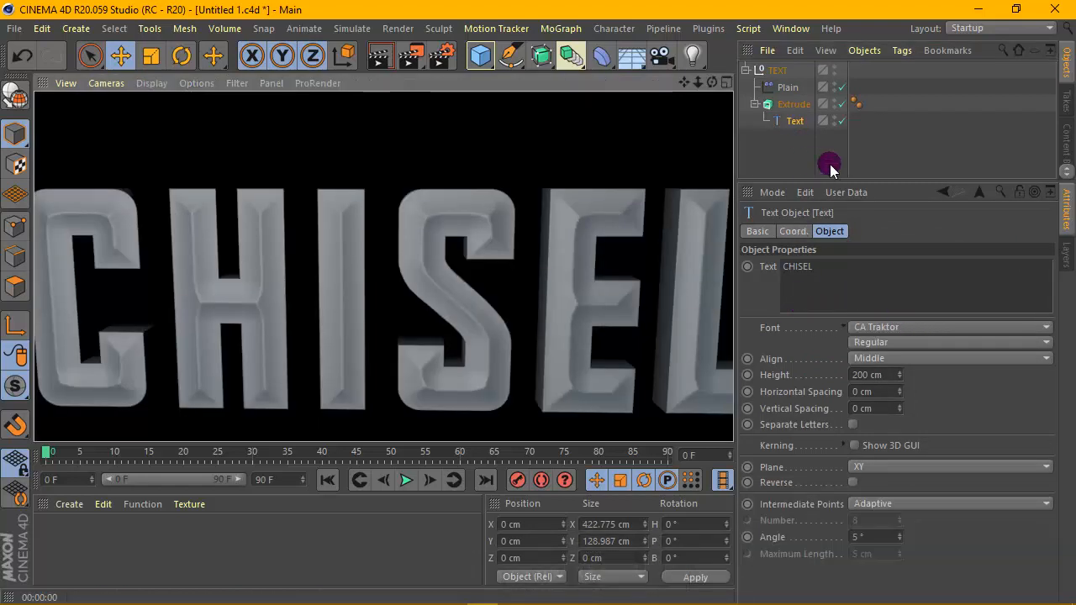
Set the Contour Mode to None in the remapping settings of the Plain effector's Text field.
left_click(795, 122)
left_click(789, 88)
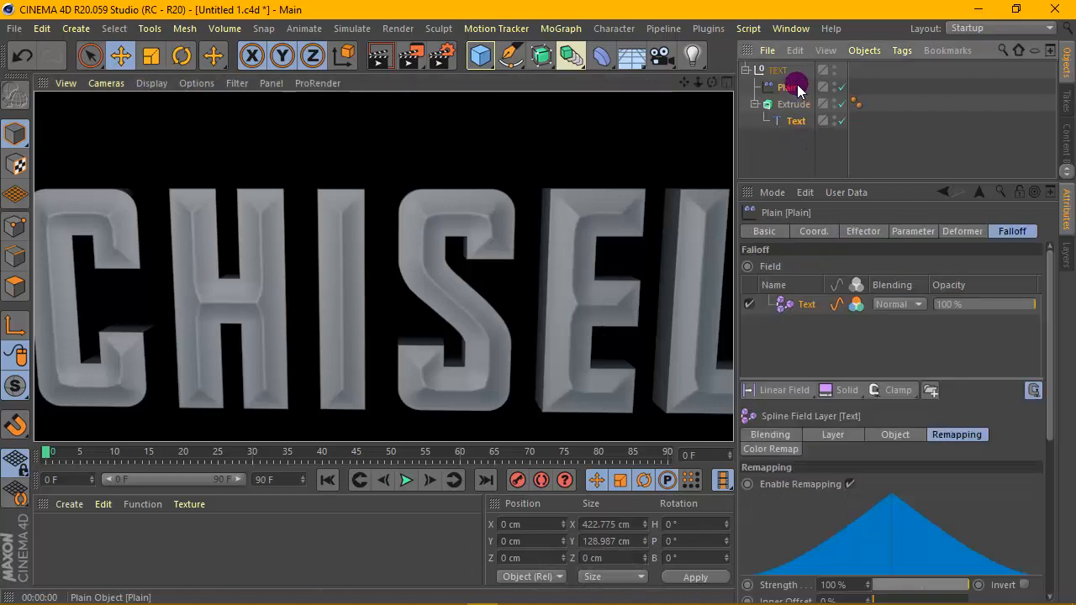
left_click_drag(1045, 362, 1062, 538)
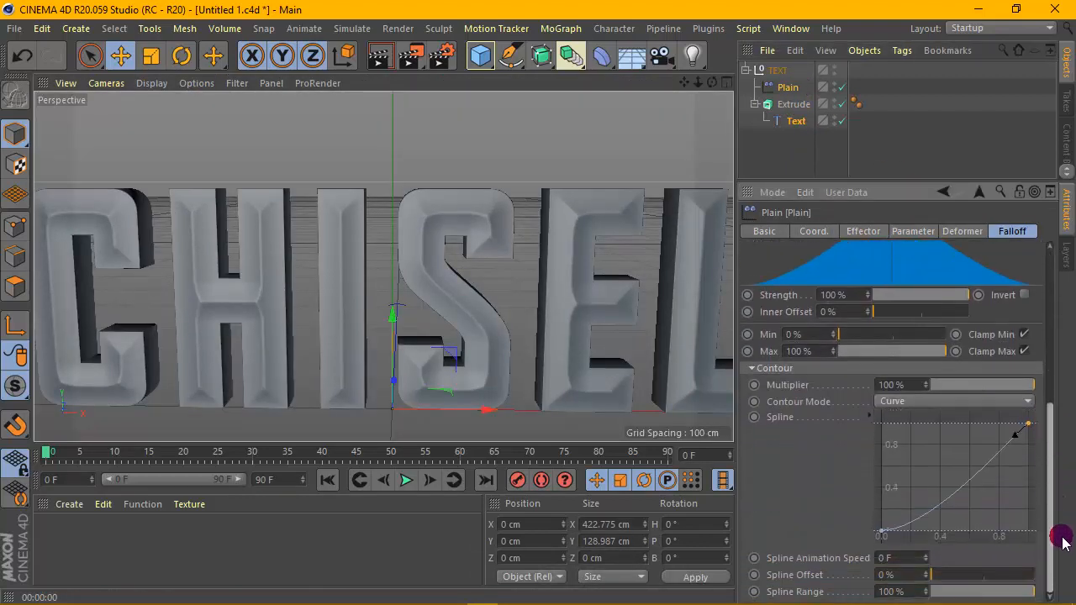
left_click(943, 403)
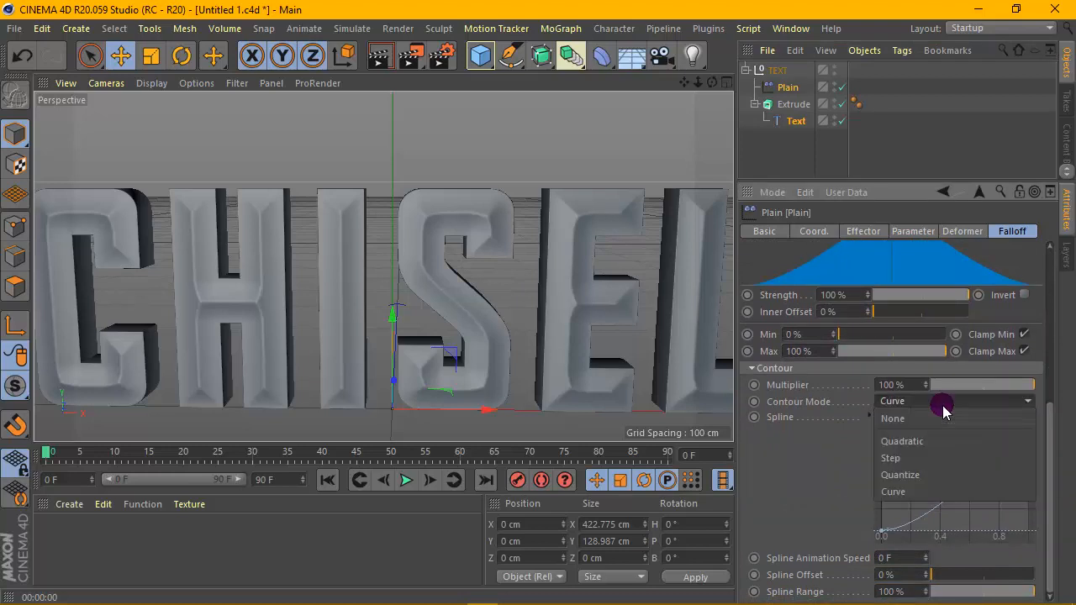
left_click(906, 418)
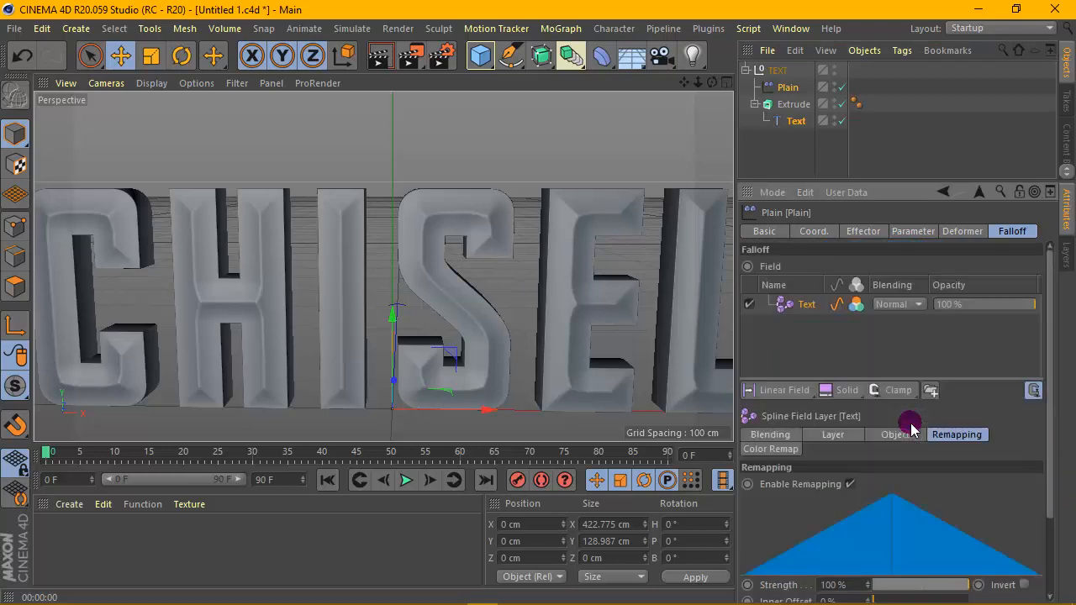
Examine the straight chiselled bevels of the letters from a slightly turned view and preview-render C, H, I and S.
left_click_drag(713, 82, 710, 61)
left_click_drag(1047, 308, 1055, 425)
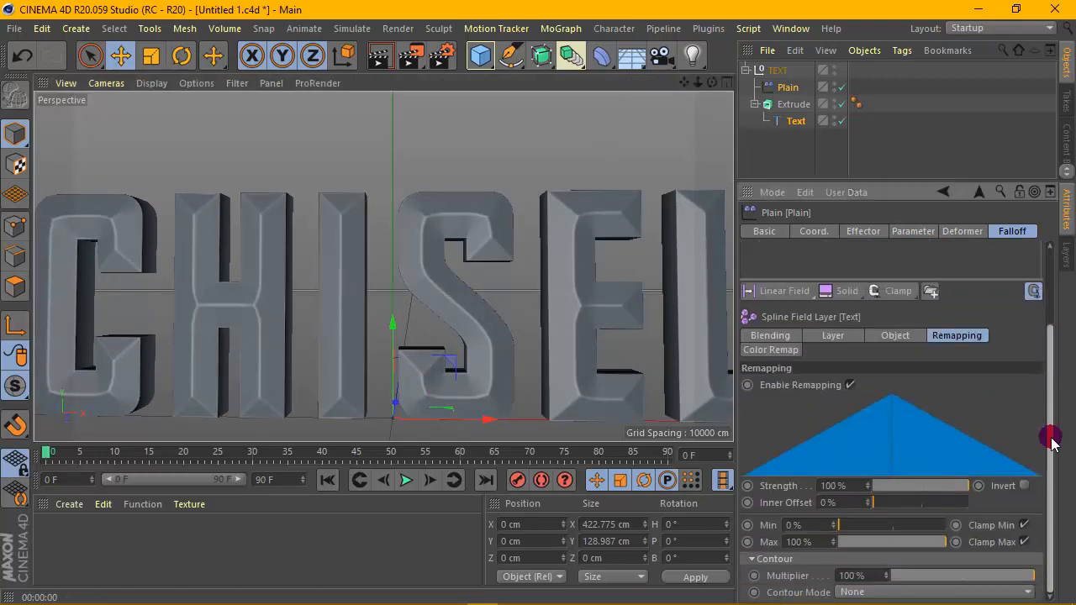
scroll(1053, 444, "up", 5)
left_click_drag(684, 81, 383, 266)
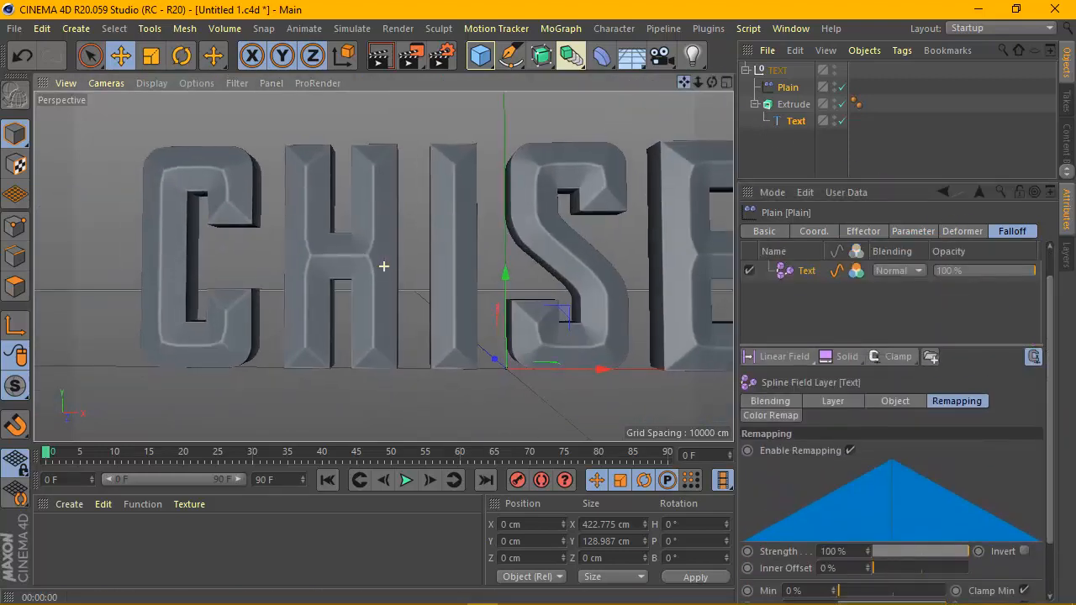
scroll(360, 227, "up", 2)
left_click(378, 57)
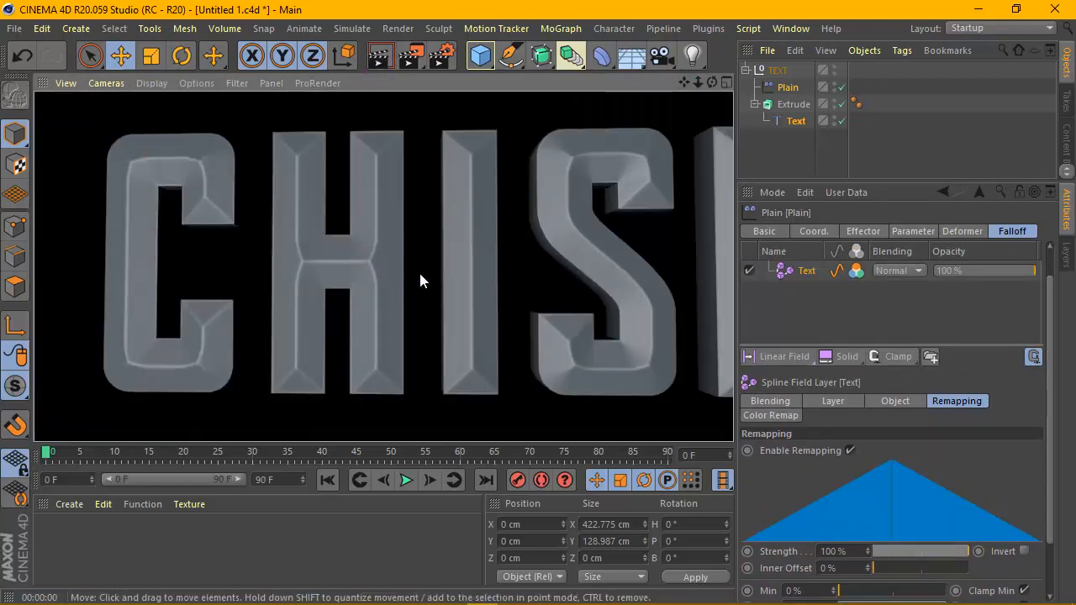
Check the luminance material Mat.2 with the potsdamer_platz_4k.hdr texture and assign it to the Sky object.
left_click(492, 250)
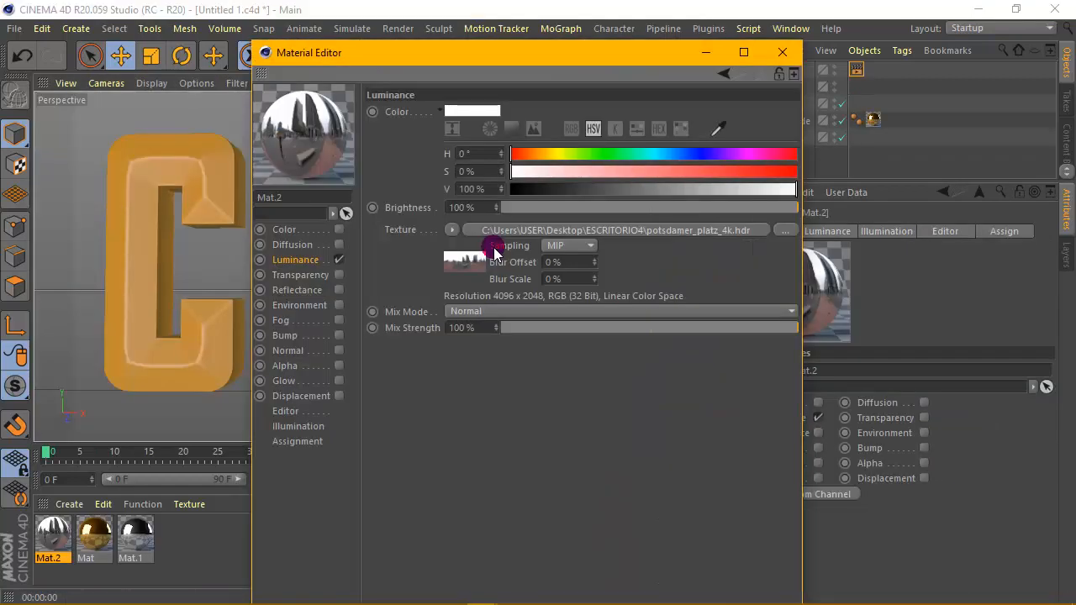
left_click(464, 239)
left_click(776, 95)
left_click(777, 53)
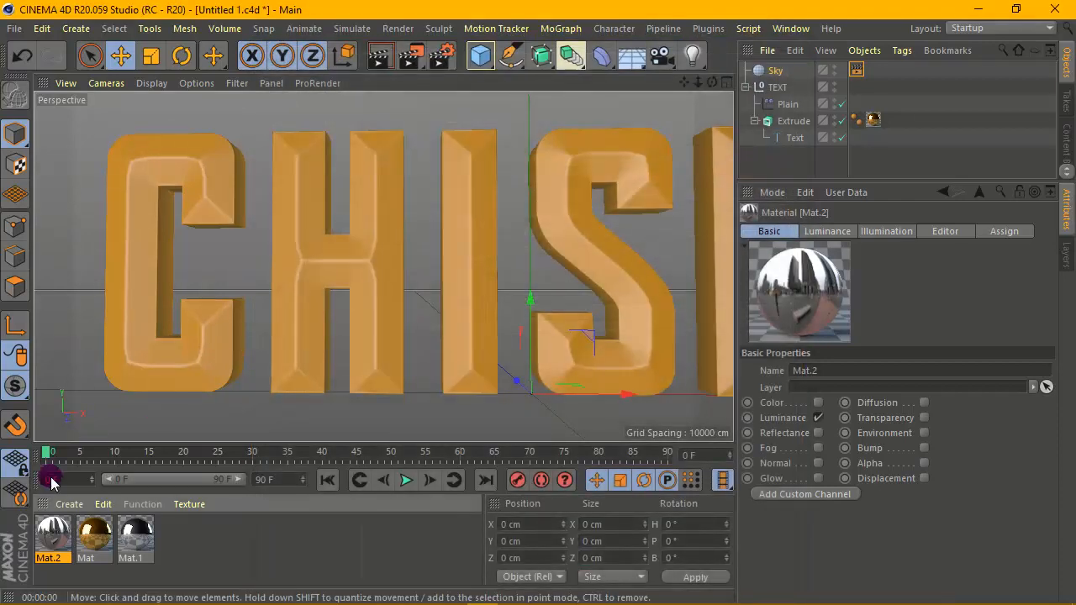
left_click_drag(51, 534, 769, 74)
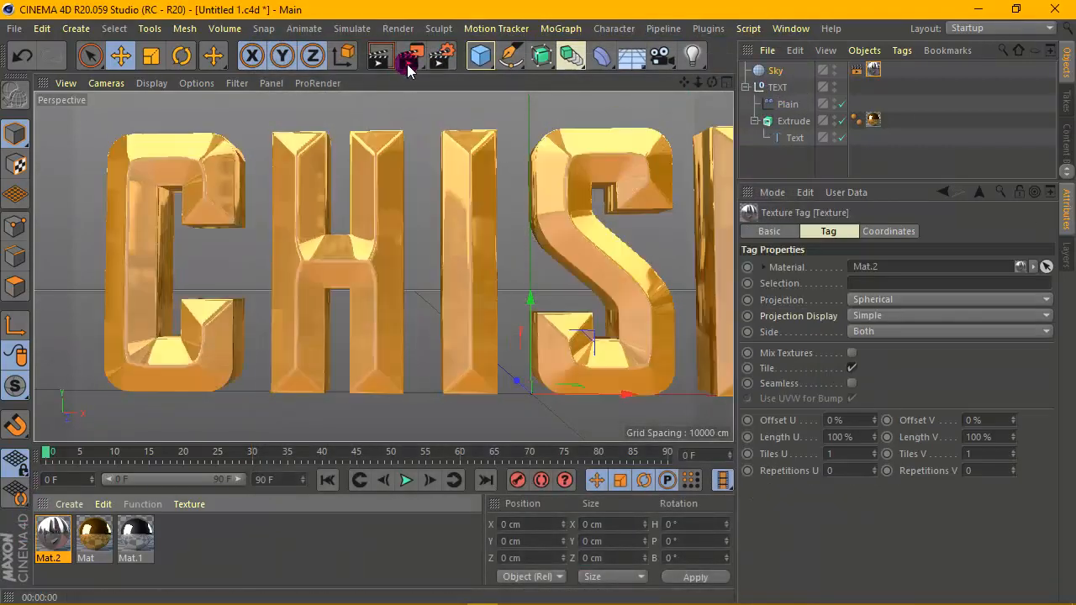
Preview-render the gold letters with their sky reflections at the start and at the end of the word.
left_click(375, 58)
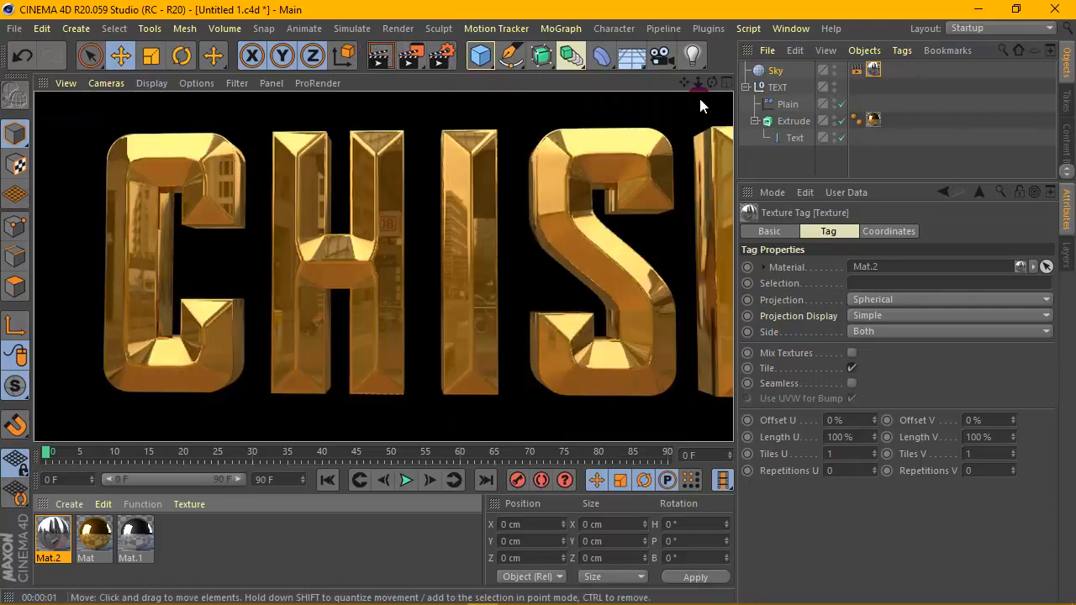
left_click_drag(684, 83, 345, 82)
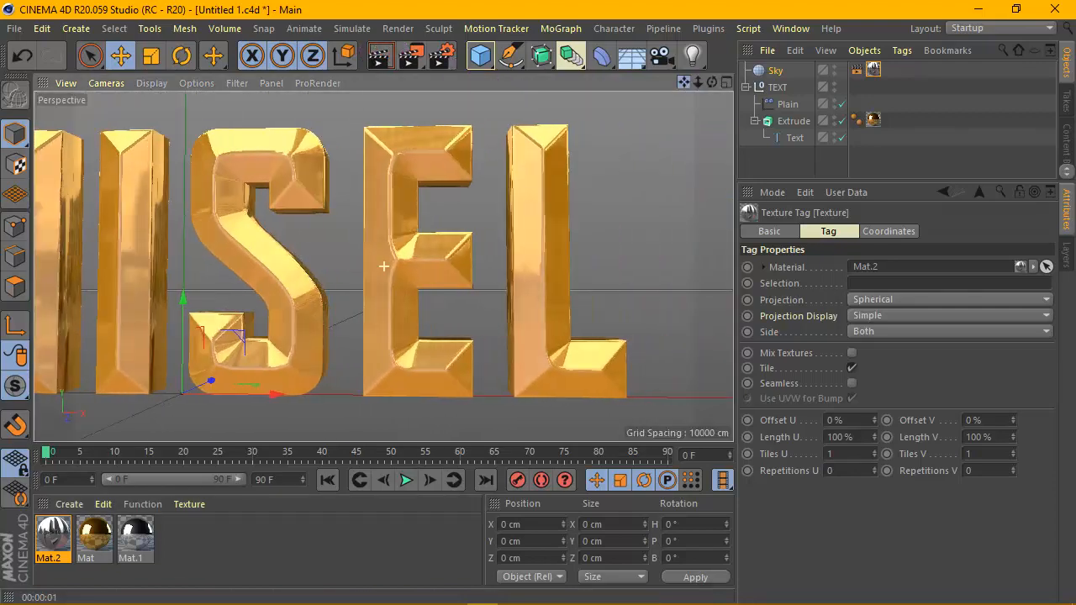
left_click(383, 63)
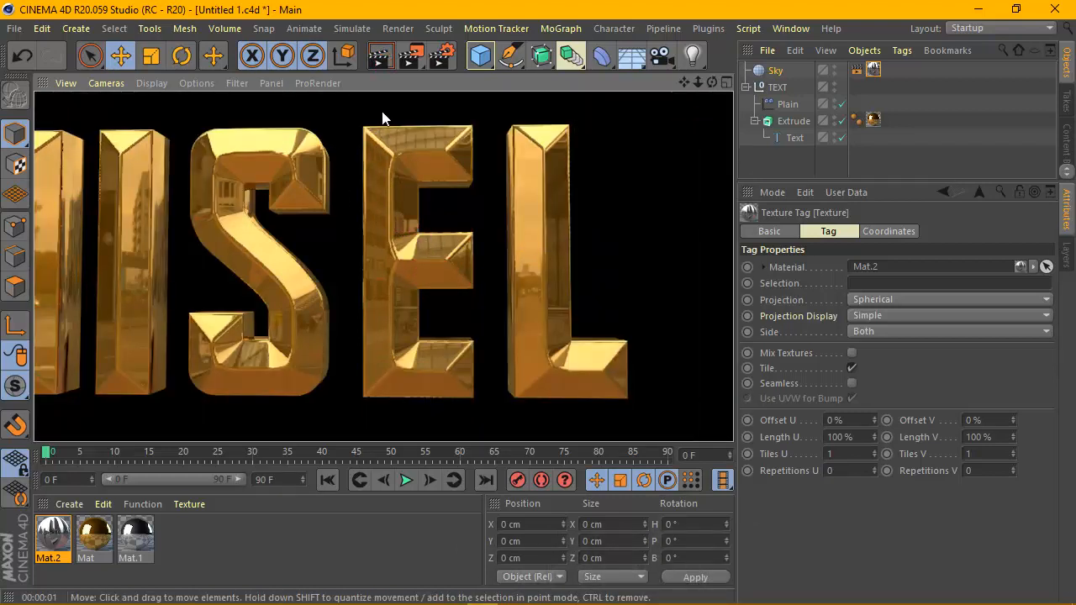
Set the Anti-Aliasing to Best in the render settings.
left_click(446, 63)
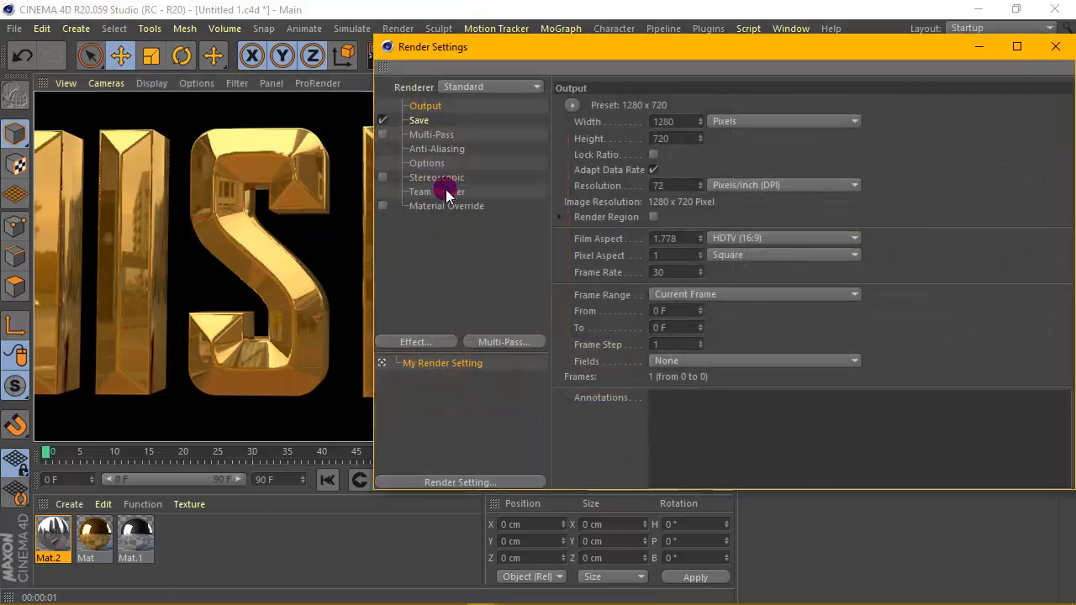
left_click(442, 149)
left_click(696, 105)
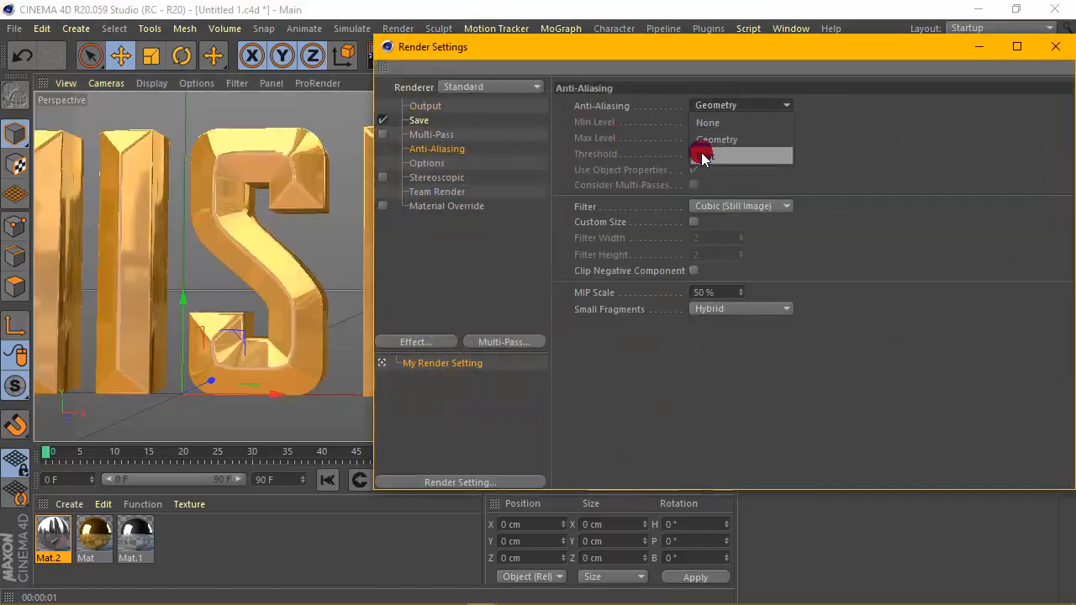
left_click(722, 138)
double_click(821, 48)
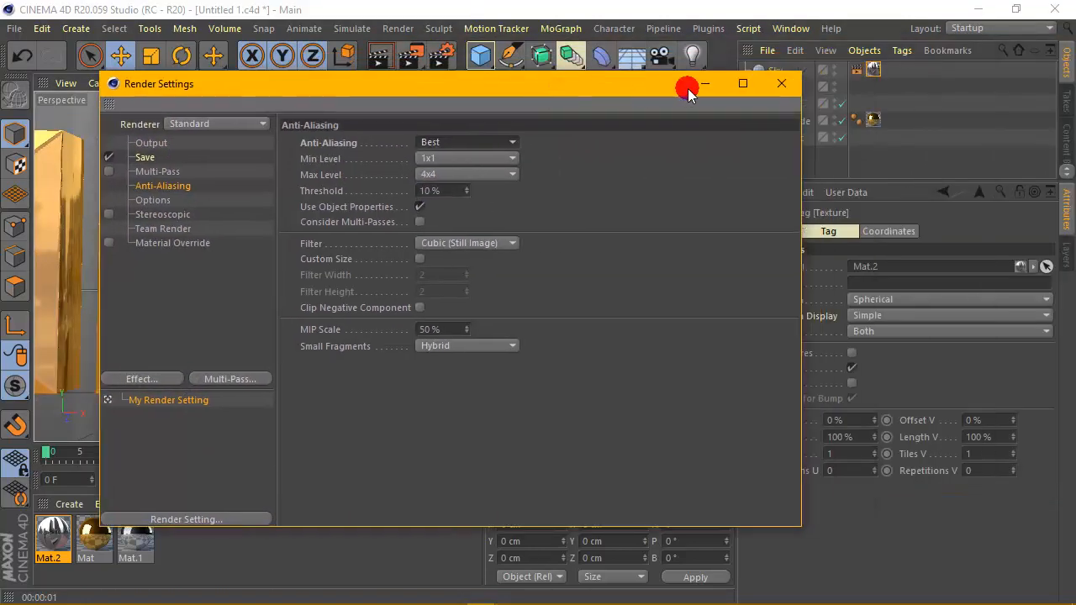
left_click(778, 84)
Examine the anti-aliased reflections on the bevels in preview renders of different parts of the word.
left_click_drag(684, 82, 662, 88)
left_click(379, 56)
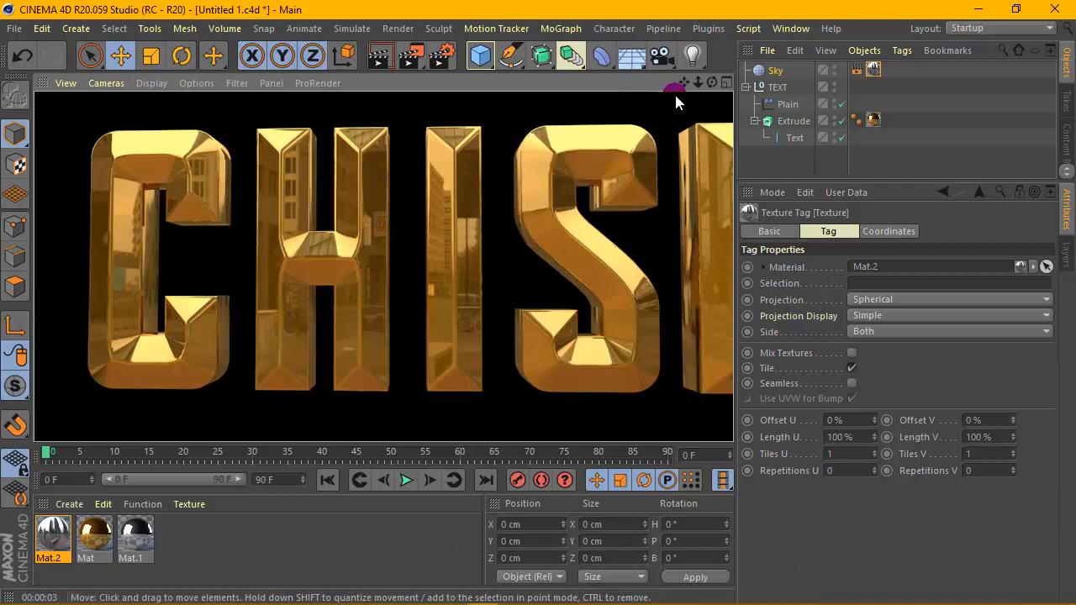
left_click_drag(684, 82, 490, 213)
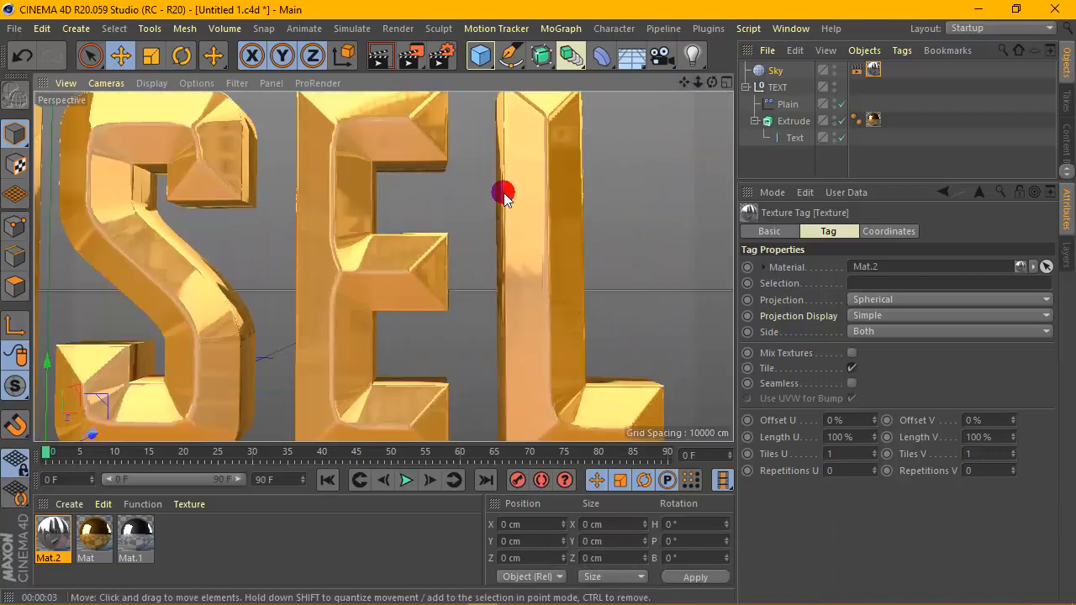
left_click_drag(686, 82, 417, 299)
left_click(380, 56)
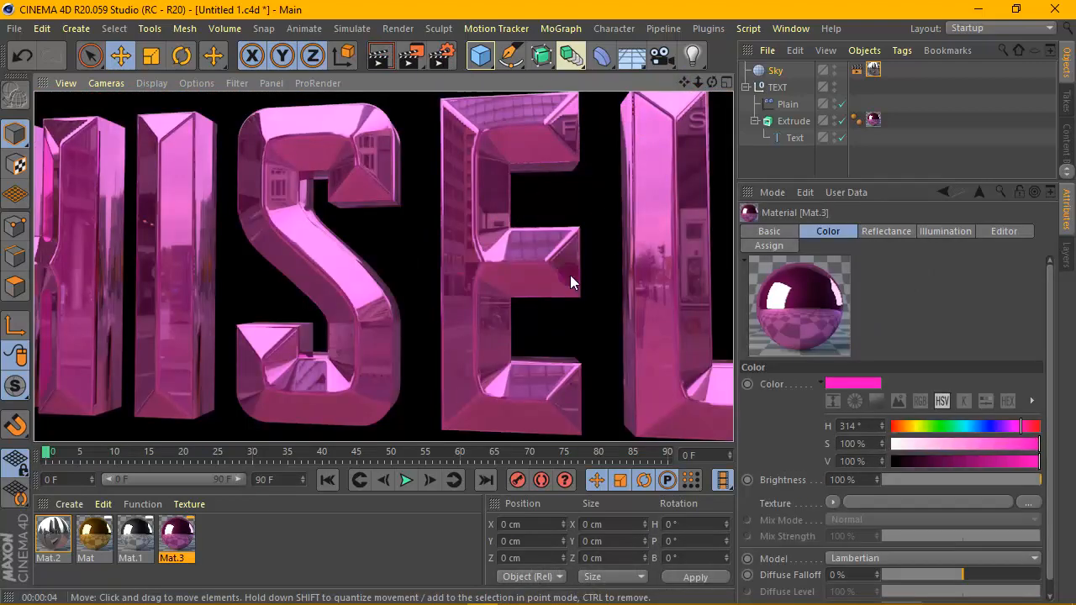
left_click(447, 211)
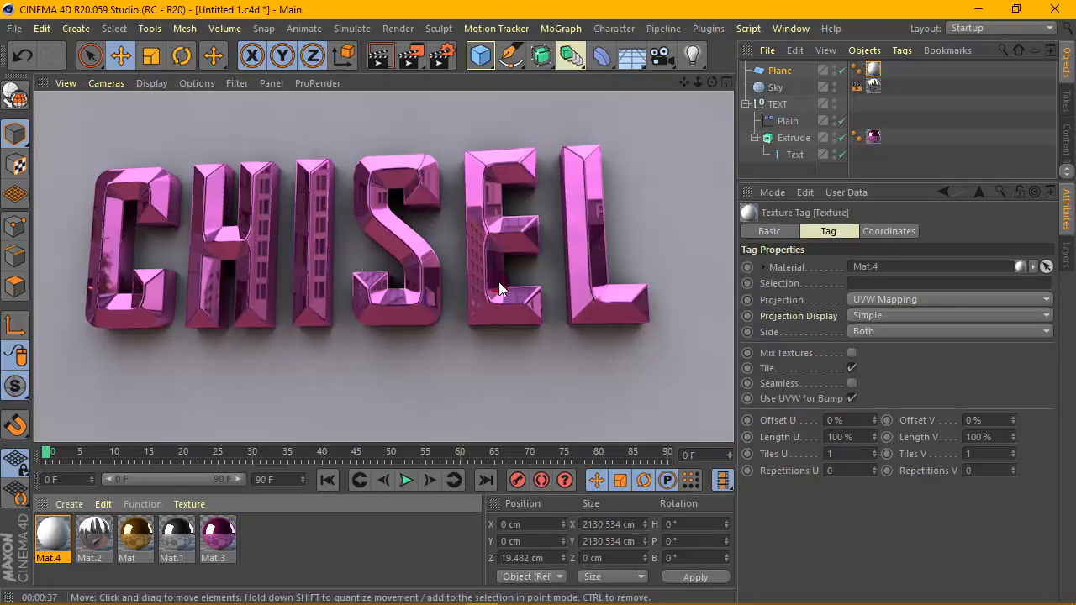
Set the projection of the Sky's Mat.2 texture tag to Cubic.
left_click(773, 166)
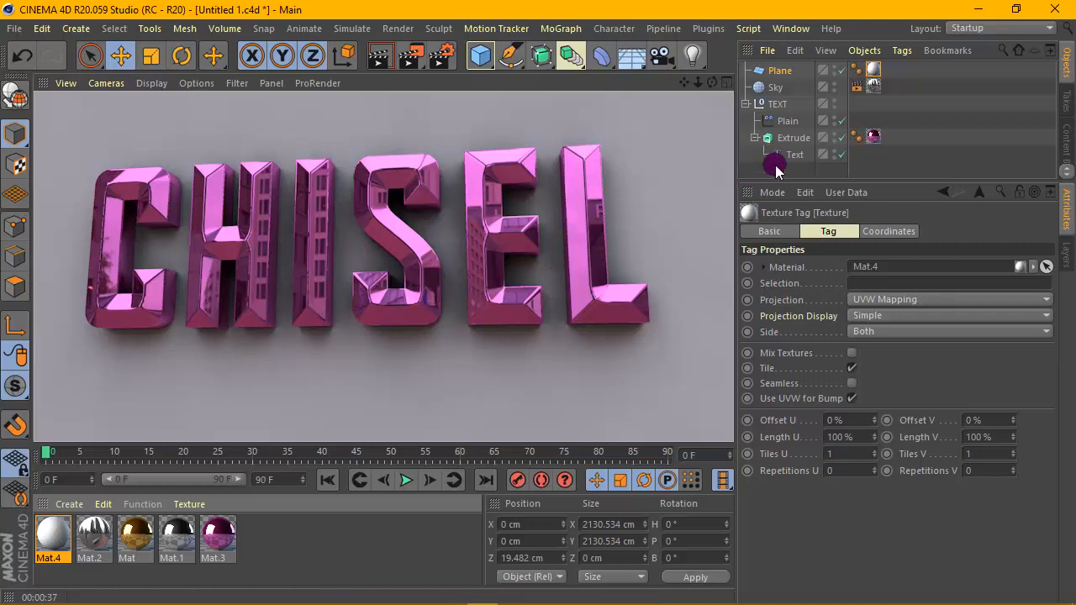
left_click(872, 86)
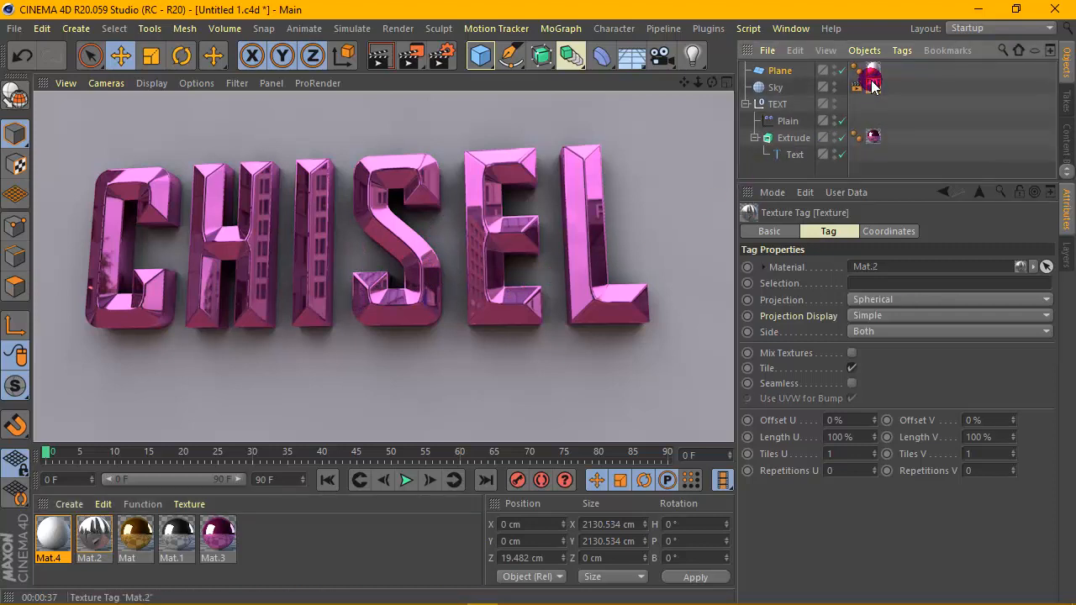
left_click(891, 296)
left_click(882, 367)
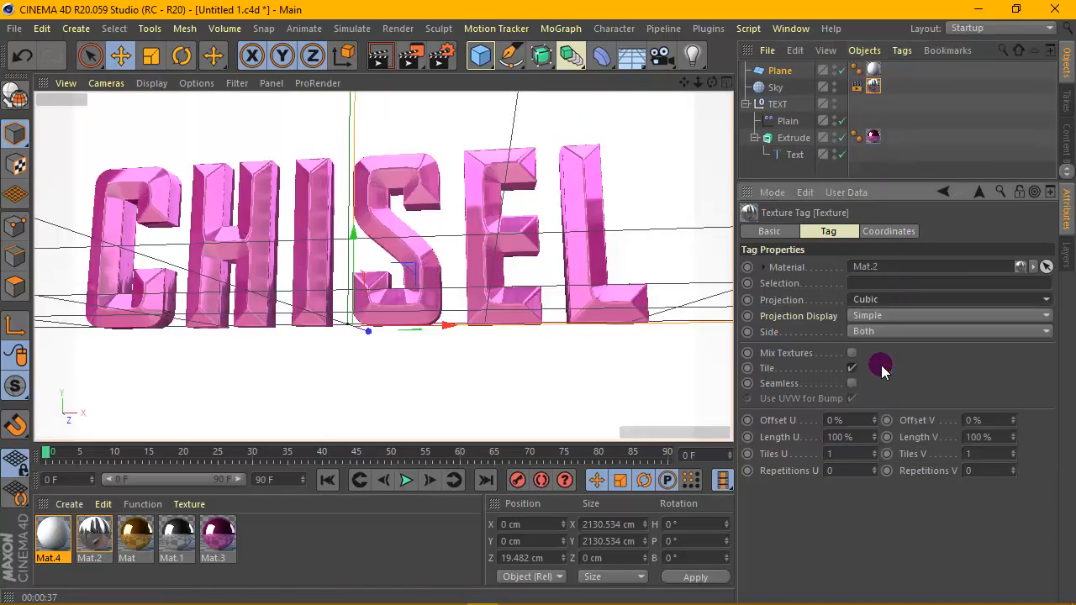
Preview-render the magenta letters in front of the Plane from a new view with the cubic sky projection.
left_click_drag(686, 82, 657, 115)
left_click_drag(606, 81, 621, 85)
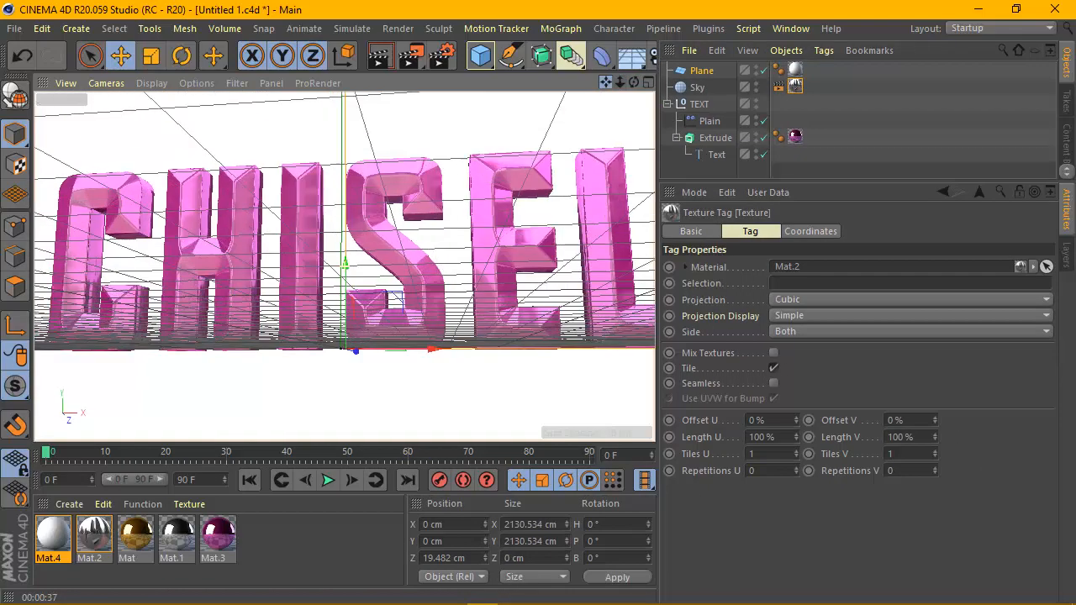
left_click(383, 56)
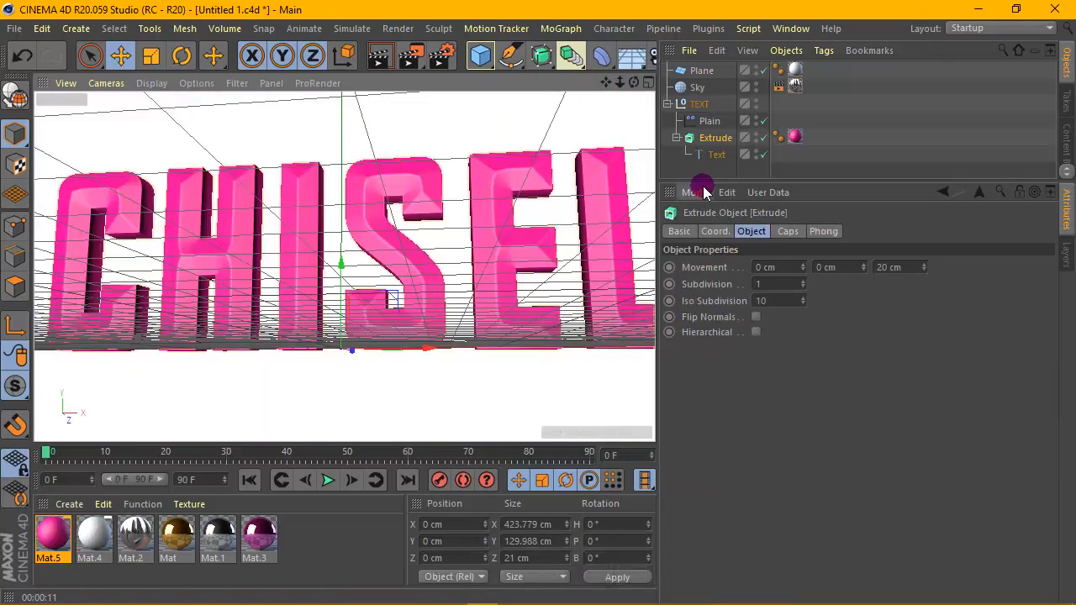
Switch off the Sky object's visibility in both the editor and the renderer.
left_click_drag(754, 112, 756, 94)
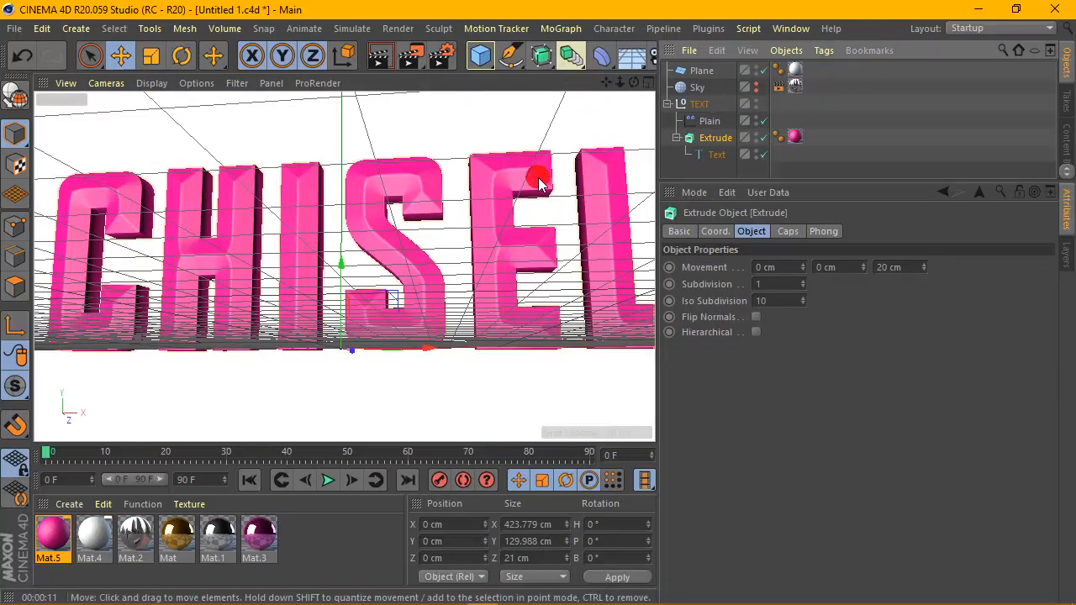
scroll(538, 178, "down", 2)
scroll(538, 178, "up", 1)
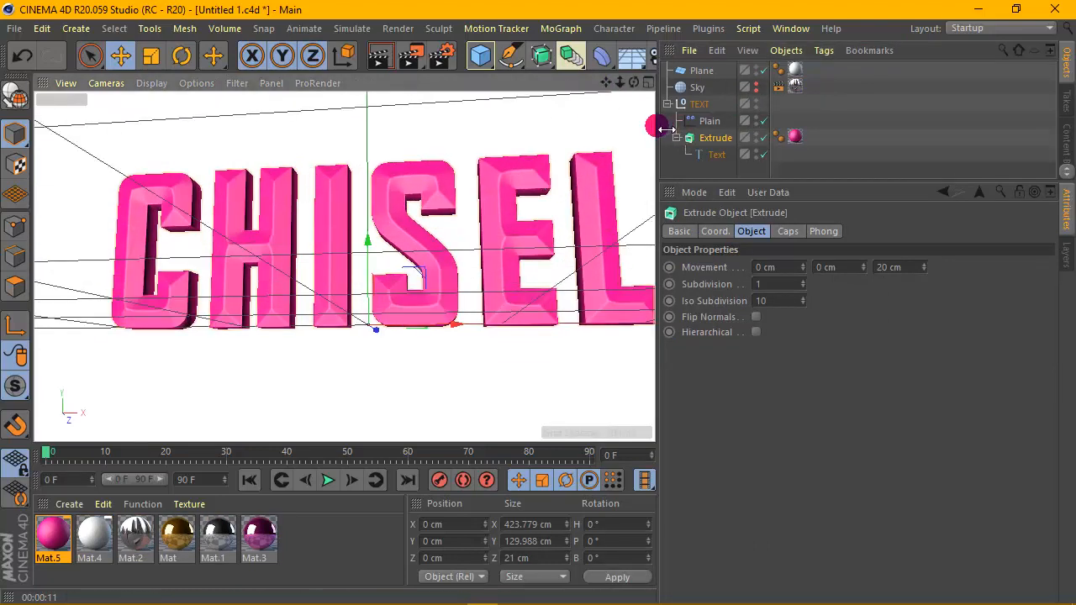
Add a Light object to the scene and set its shadow type to Shadow Maps (Soft).
left_click_drag(665, 128, 740, 126)
left_click_drag(692, 55, 761, 87)
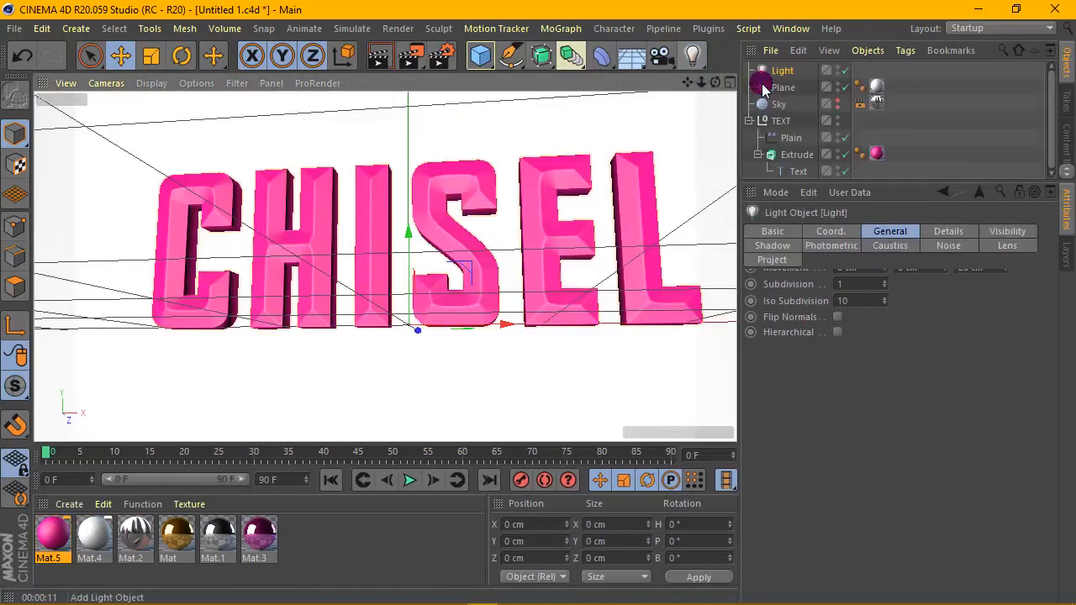
left_click(869, 455)
left_click(866, 482)
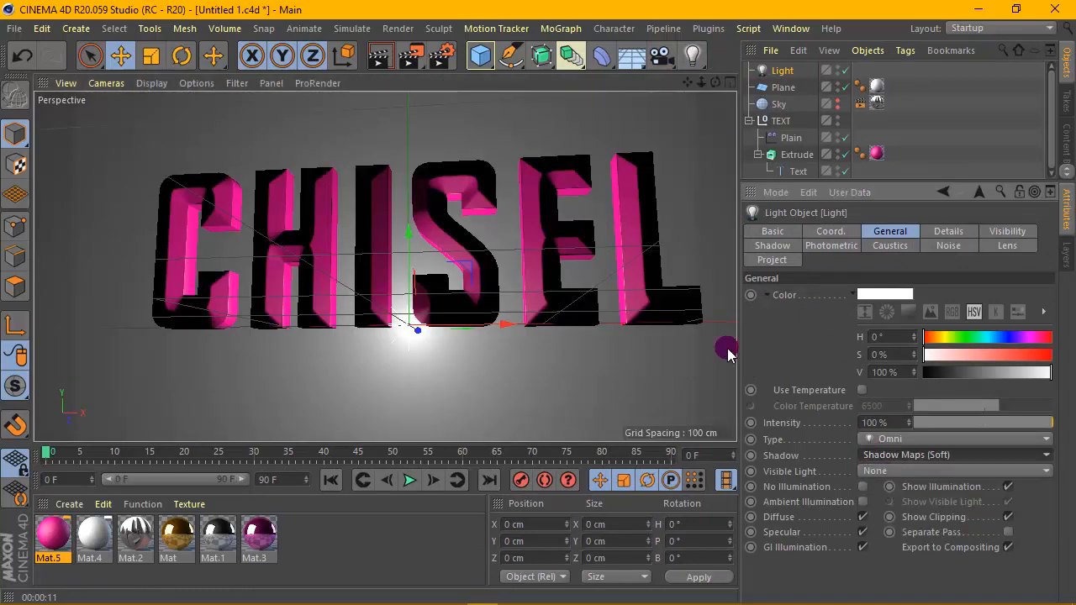
left_click(647, 277)
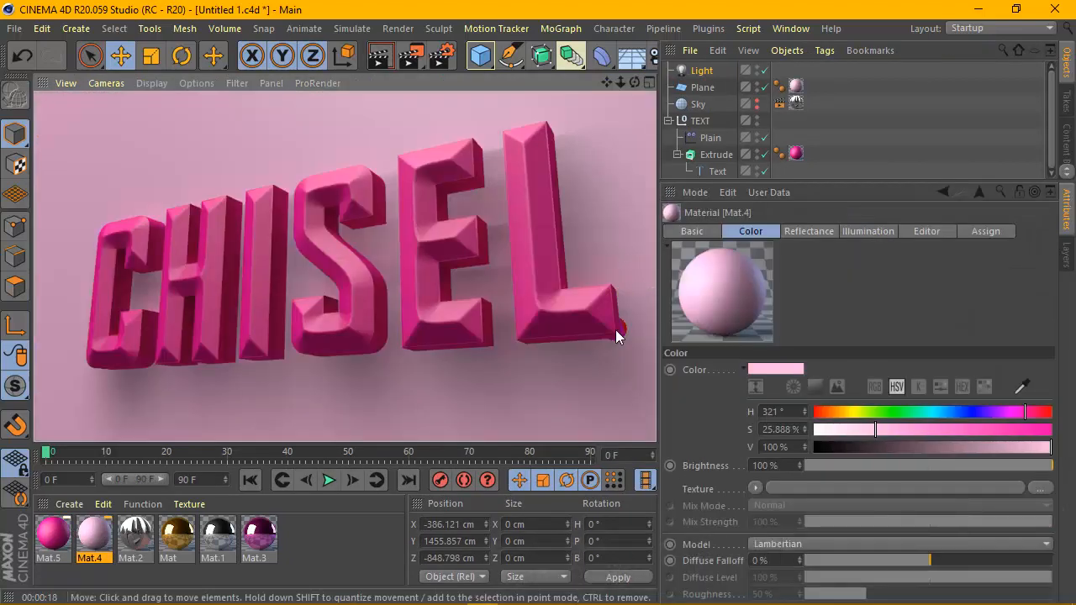
left_click(464, 313)
left_click(292, 304)
left_click(132, 216)
Configure the render output to save in PNG format to the Desktop under the file name 3D5.
left_click(441, 55)
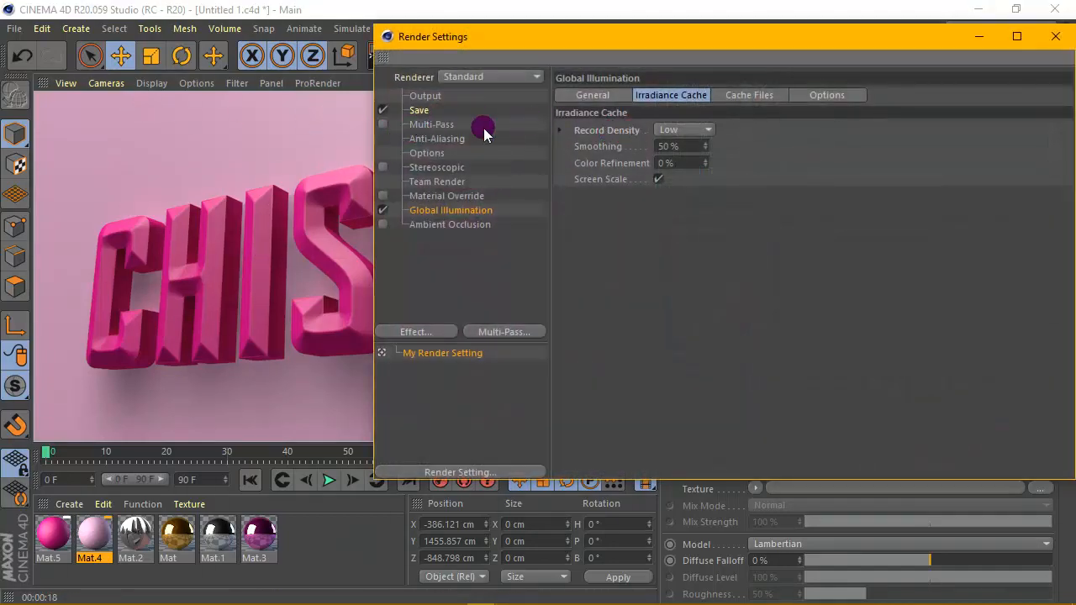
left_click(697, 143)
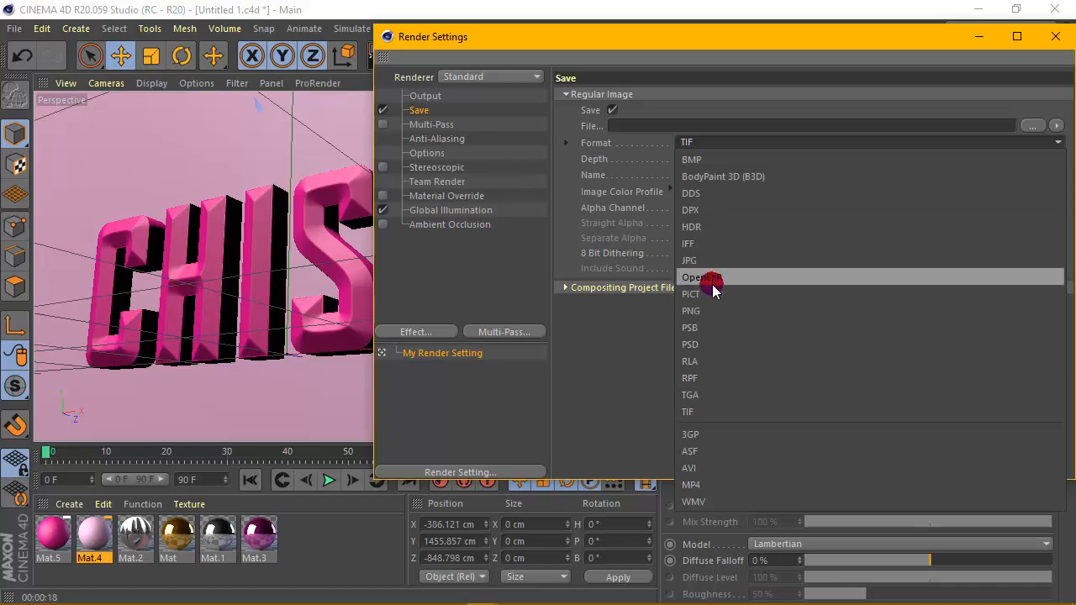
left_click(711, 312)
left_click(439, 138)
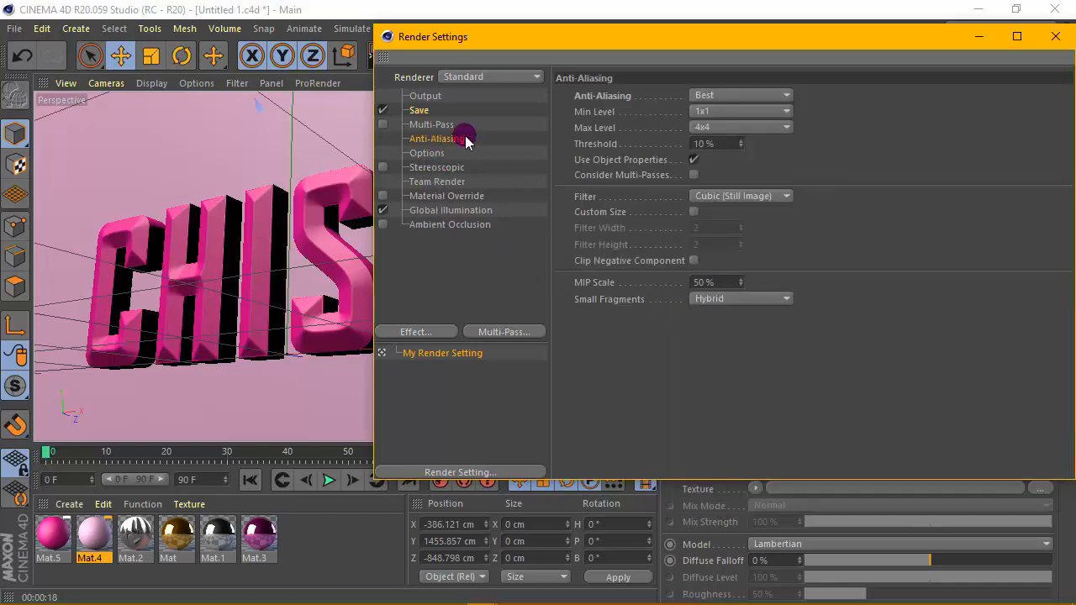
left_click(418, 110)
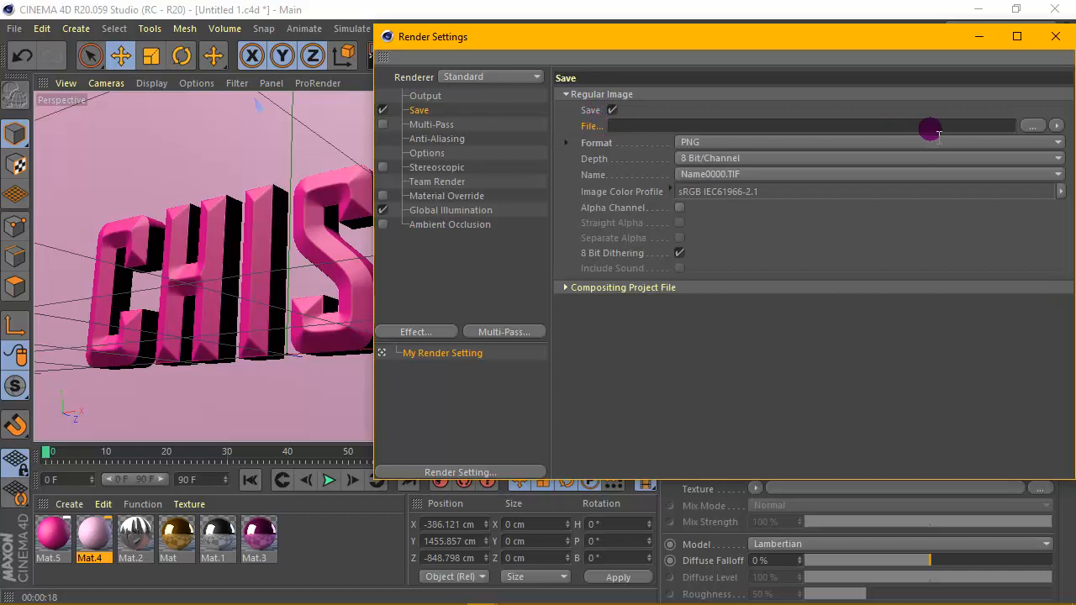
left_click(1036, 127)
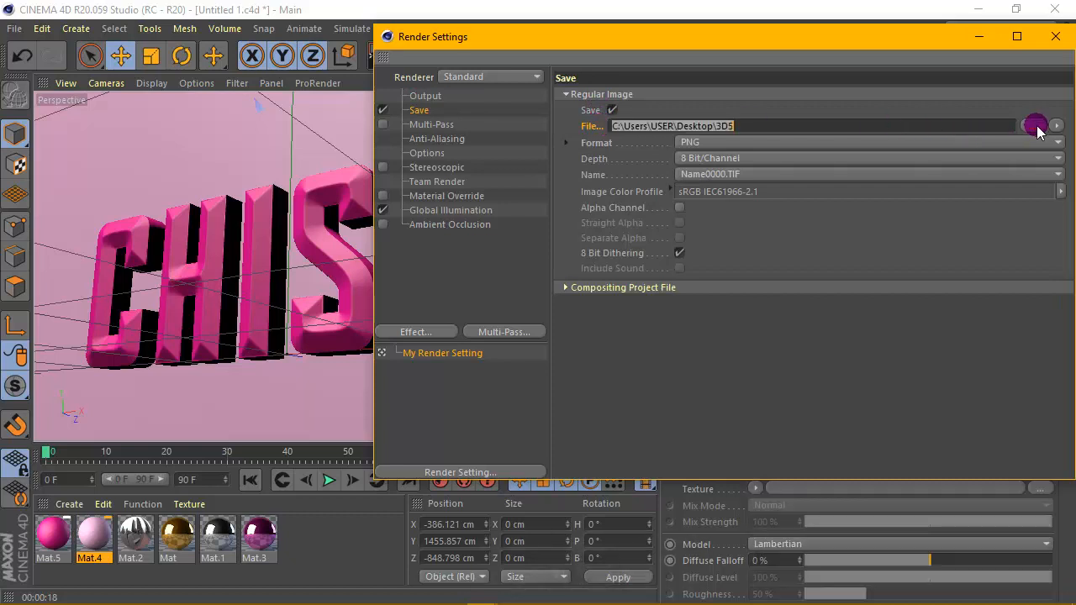
left_click(1055, 36)
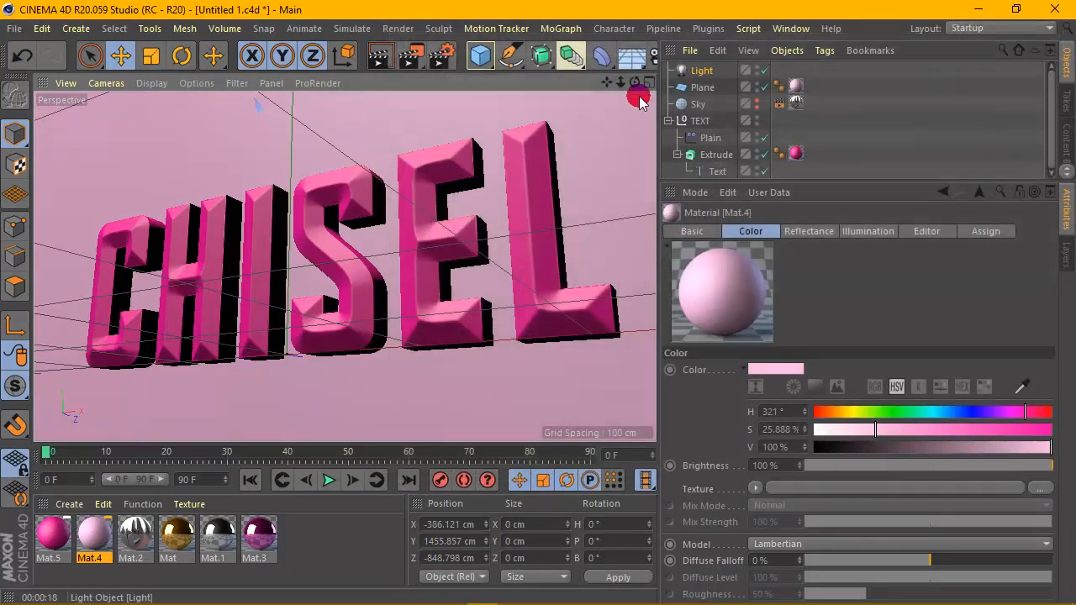
Preview-render the pink CHISEL letters from a lower, closer angle.
left_click_drag(635, 82, 603, 84)
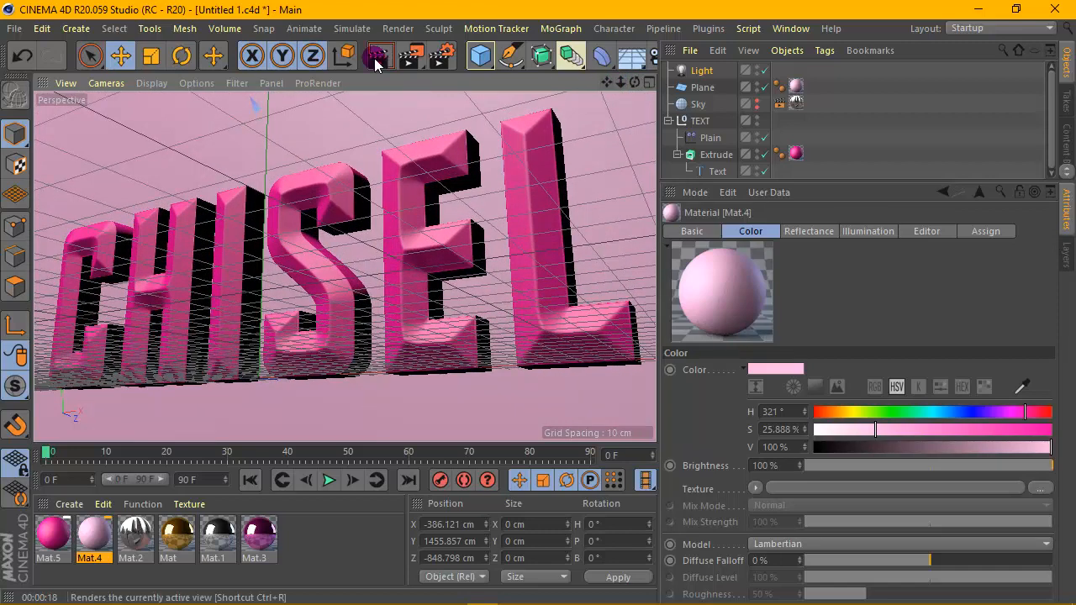